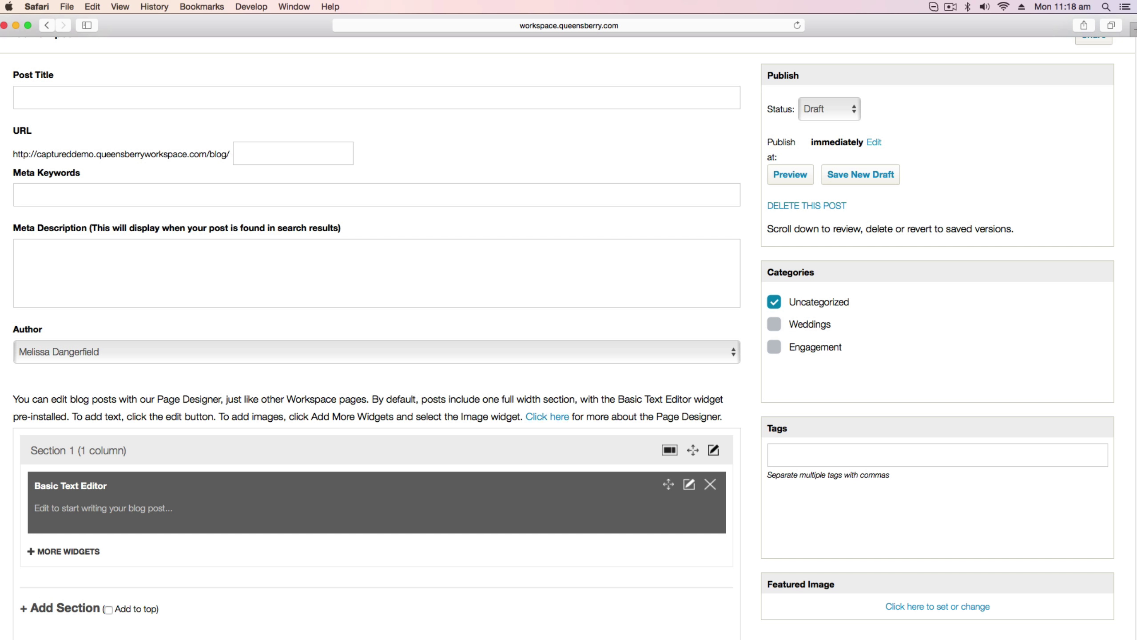
Title the new blog post "An Engagement".
scroll(1128, 251, "up", 5)
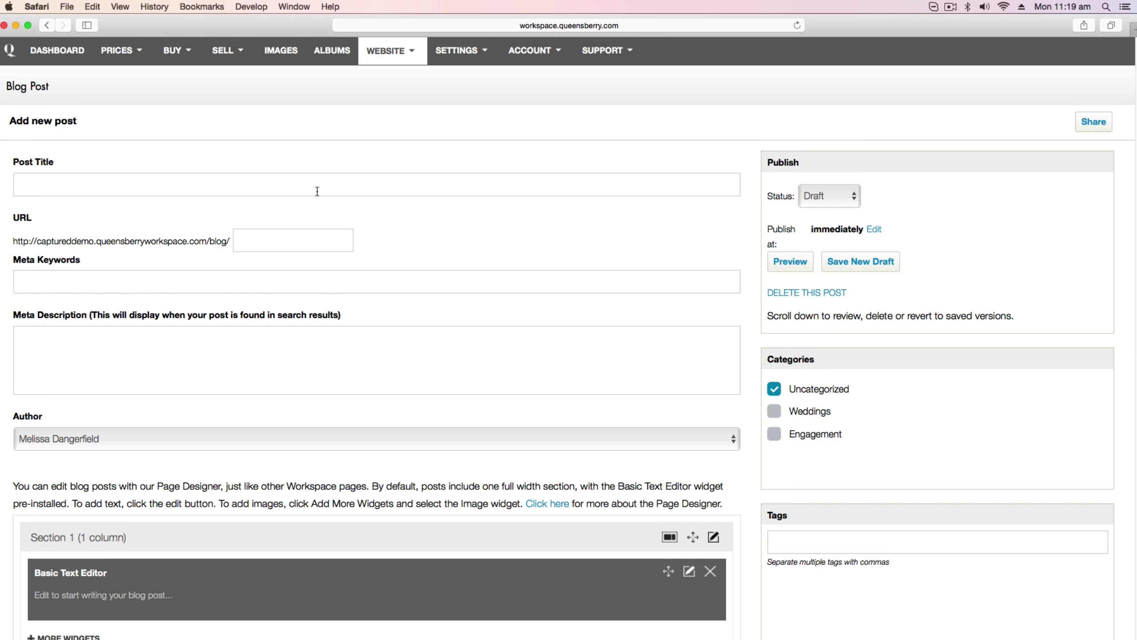
left_click(286, 188)
type("An Engagement")
left_click(398, 222)
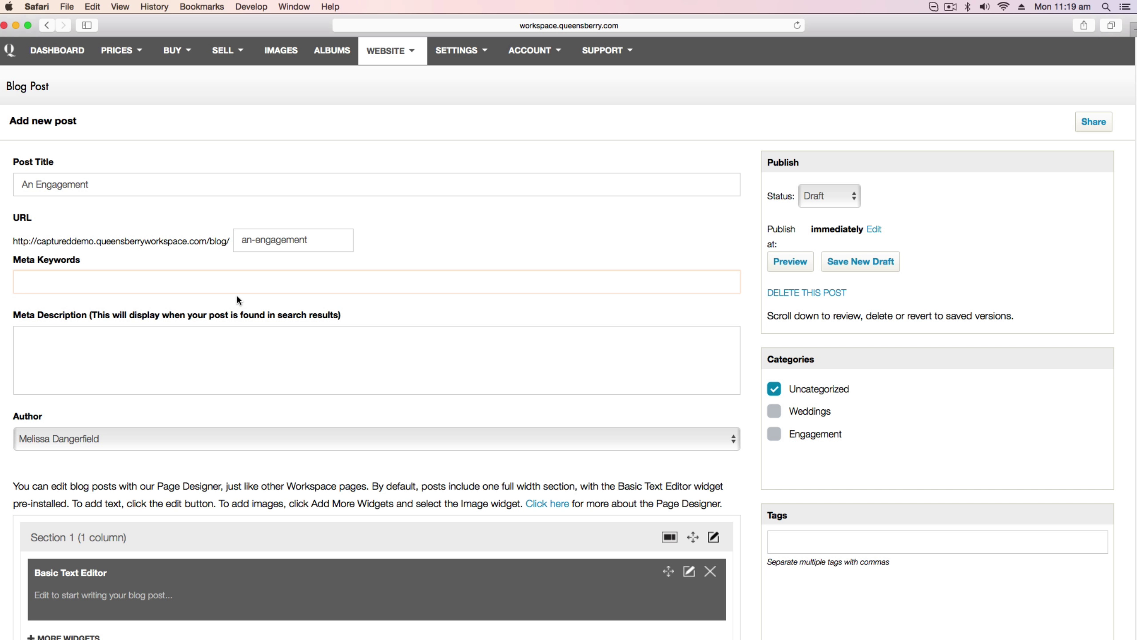
Enter the meta keywords "Engagement, photography, photo, photograph, couple, love, valentine" and the meta description "A story of love and photographs.".
type("Engagement, photography,")
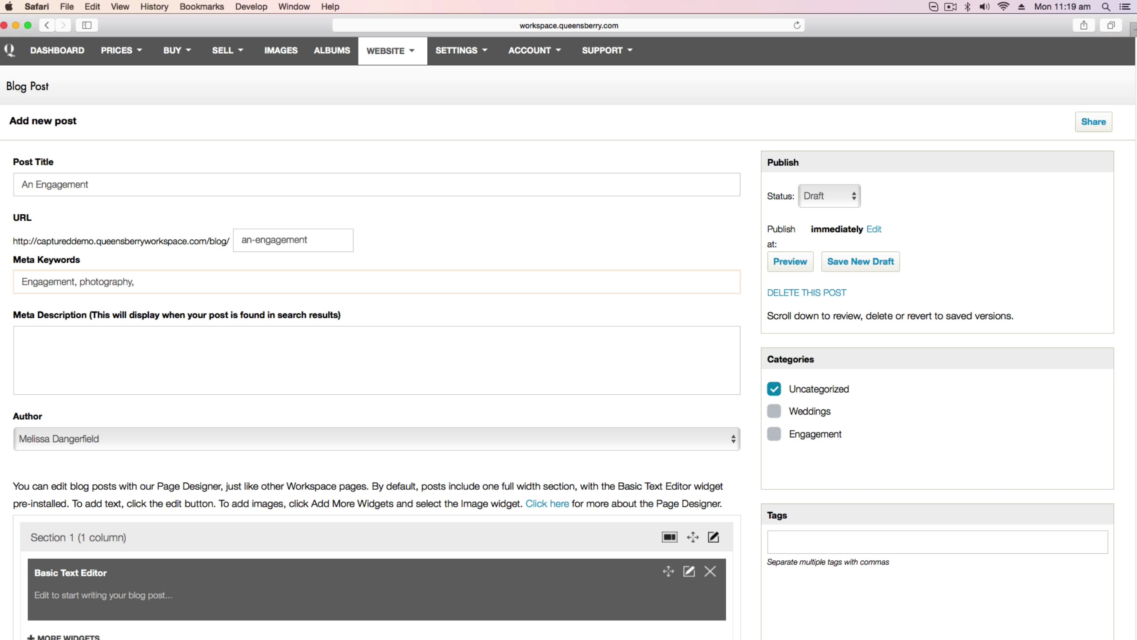
type("photo, photograph, couple, love, valentine")
left_click(177, 341)
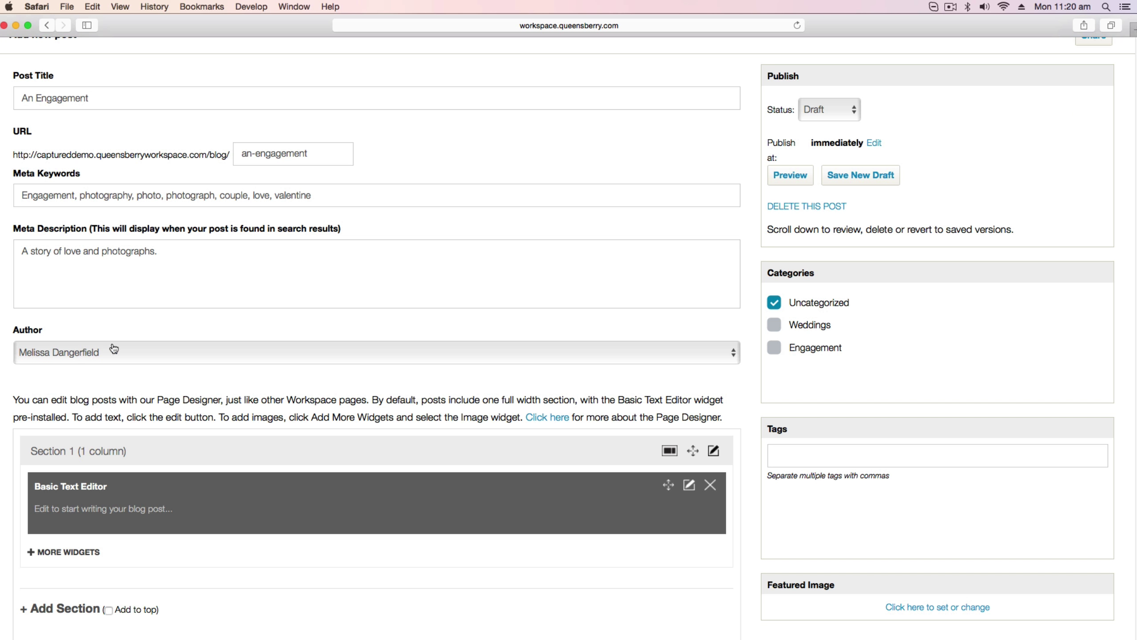
left_click(147, 358)
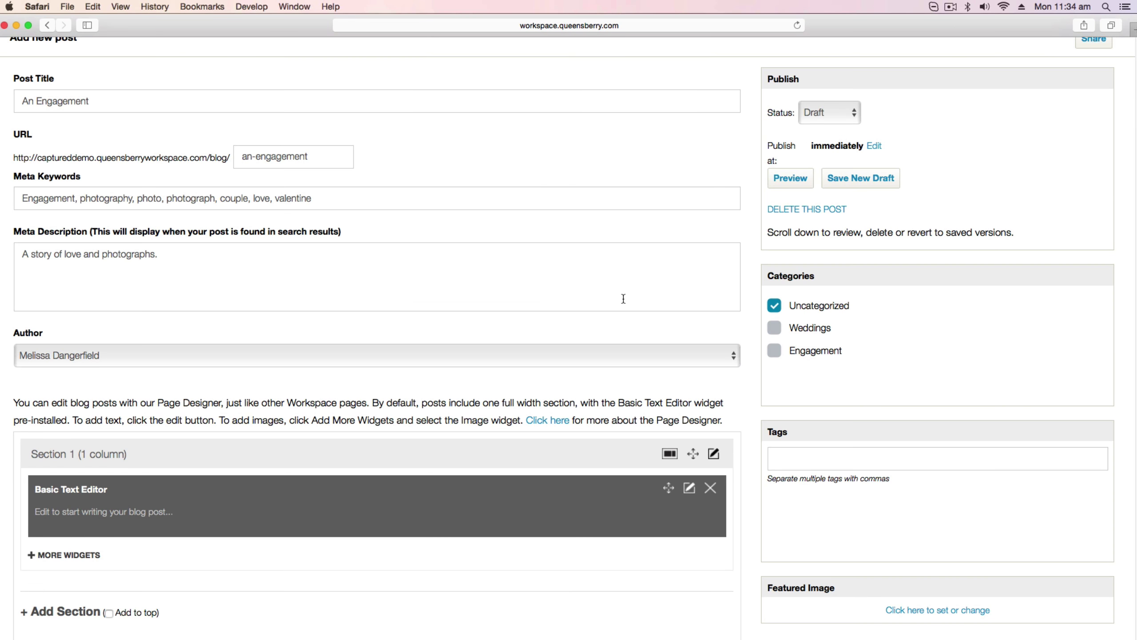
Fill the Basic Text Editor widget in Section 1 with the placeholder paragraph beginning "Sed ut perspiciatis unde omnis iste natus error".
left_click(690, 488)
type("Sed ut perspiciatis unde omnis iste natus error sit voluptatem accusantium doloremque laudantium, totam rem aperiam, eaque ipsa quae ab illo inventore veritatis et quasi architecto beatae vitae dicta sunt explicabo. Nemo enim ipsam voluptatem quia voluptas sit aspernatur aut odit aut fugit, sed quia consequuntur magni dolores eos qui ratione voluptatem sequi nesciunt. Neque porro quisquam est, qui dolorem ipsum quia dolor sit amet, consectetur, adipisci velit, sed quia non numquam eius modi tempora incidunt ut labore et dolore magnam aliquam quaerat voluptatem. Ut enim ad minima veniam, quis nostrum exercitationem ullam corporis suscipit laboriosam, nisi ut aliquid ex ea commodi consequatur? Quis autem vel eum iure reprehenderit qui in ea voluptate velit esse quam nihil molestiae consequatur, vel illum qui dolorem eum fugiat quo voluptas nulla pariatur?")
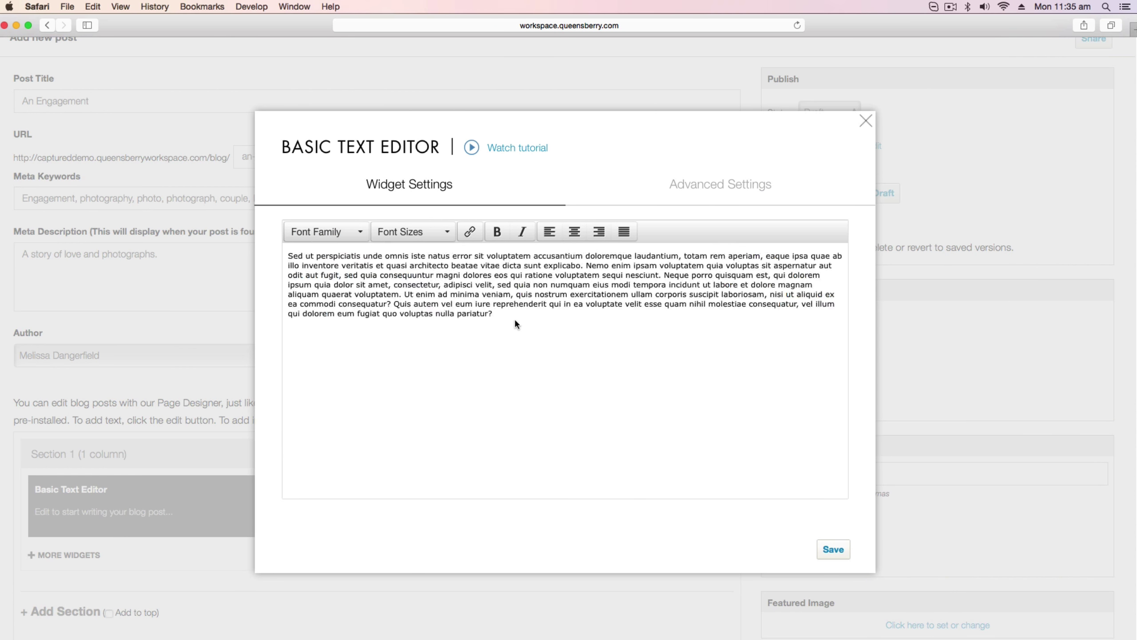
Try bold, italic and the centre, right and justified alignments on the whole placeholder paragraph.
left_click_drag(508, 315, 254, 253)
left_click(569, 236)
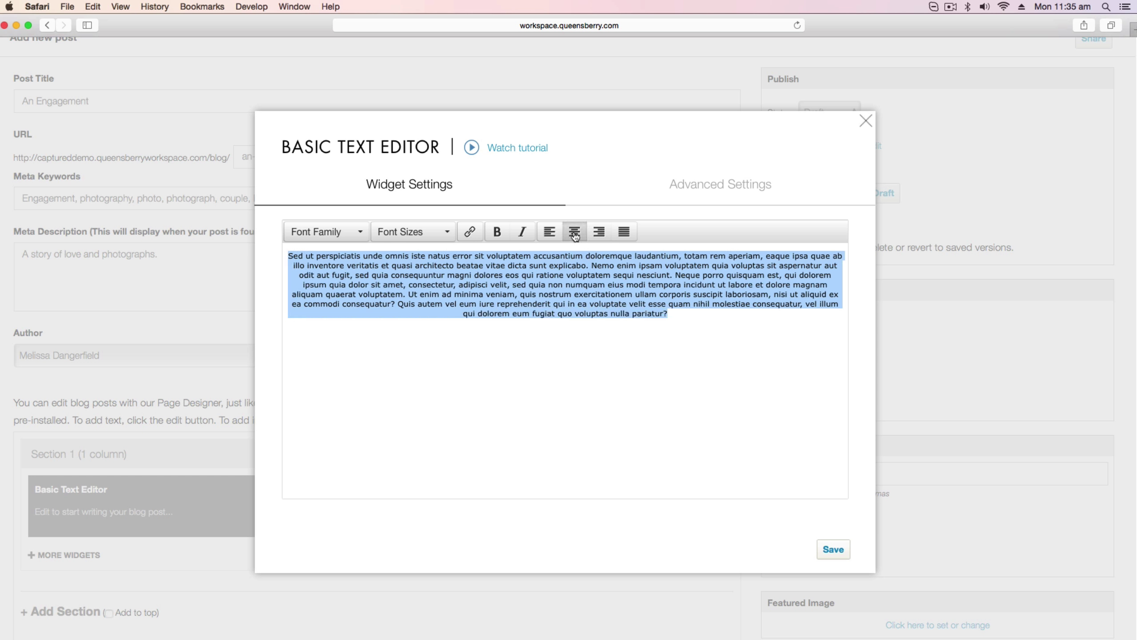
left_click(521, 231)
left_click(497, 232)
left_click(497, 232)
left_click(521, 231)
left_click(549, 232)
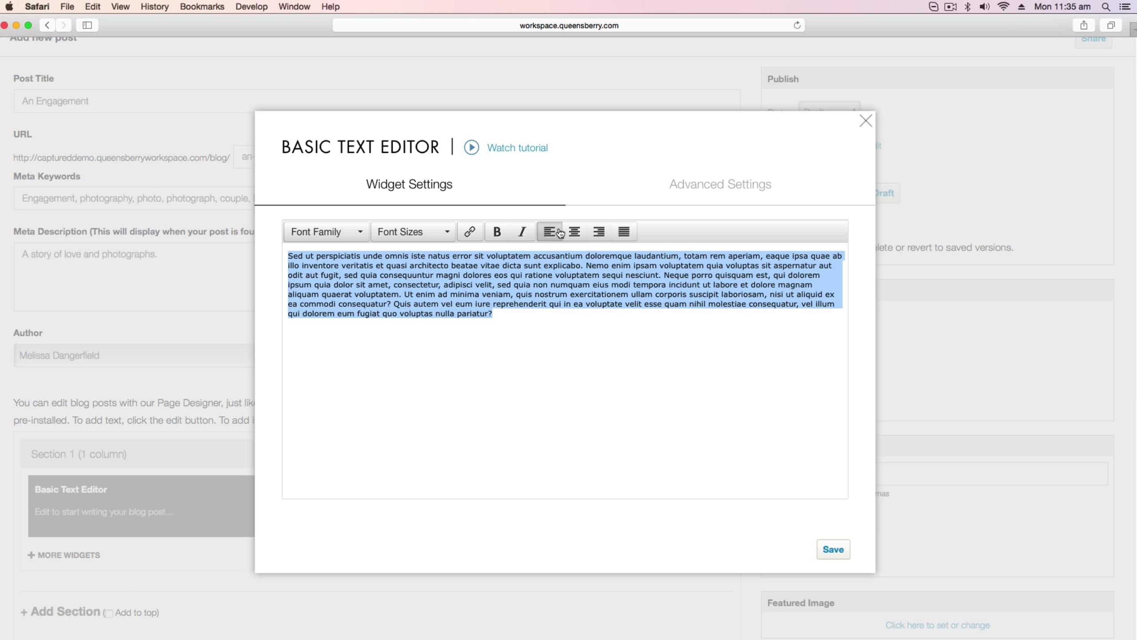
left_click(331, 232)
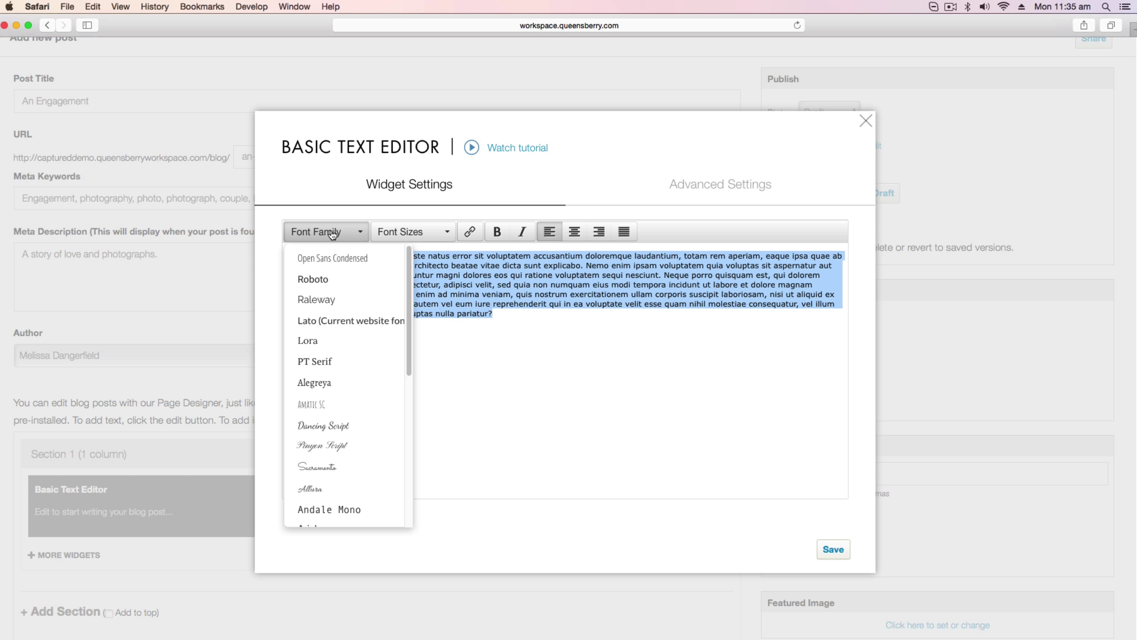
left_click(405, 232)
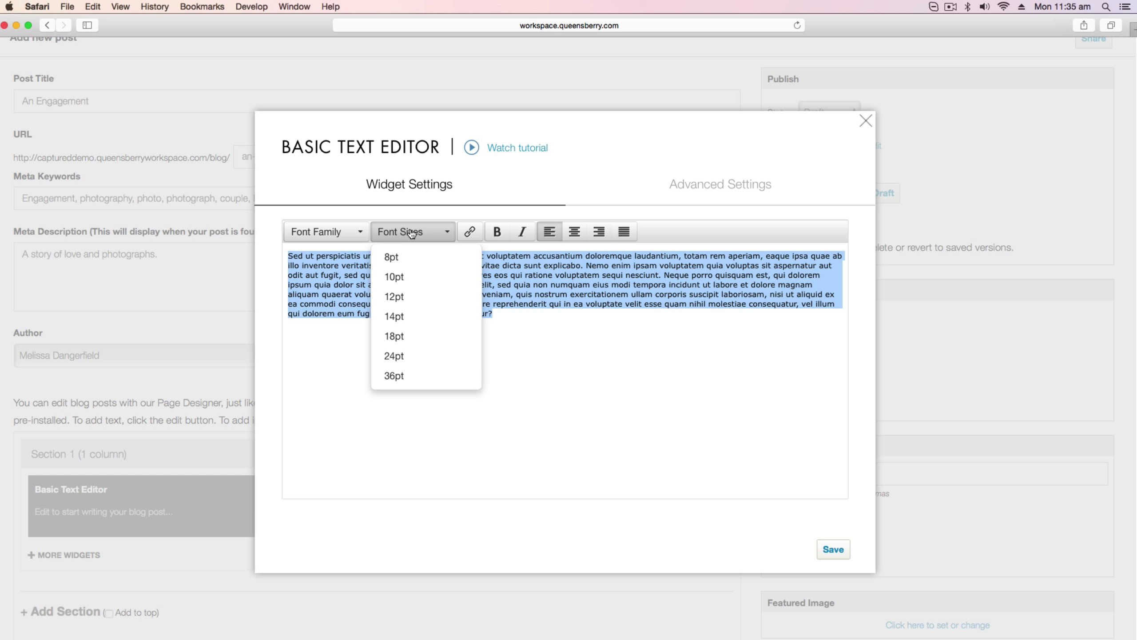
left_click(497, 233)
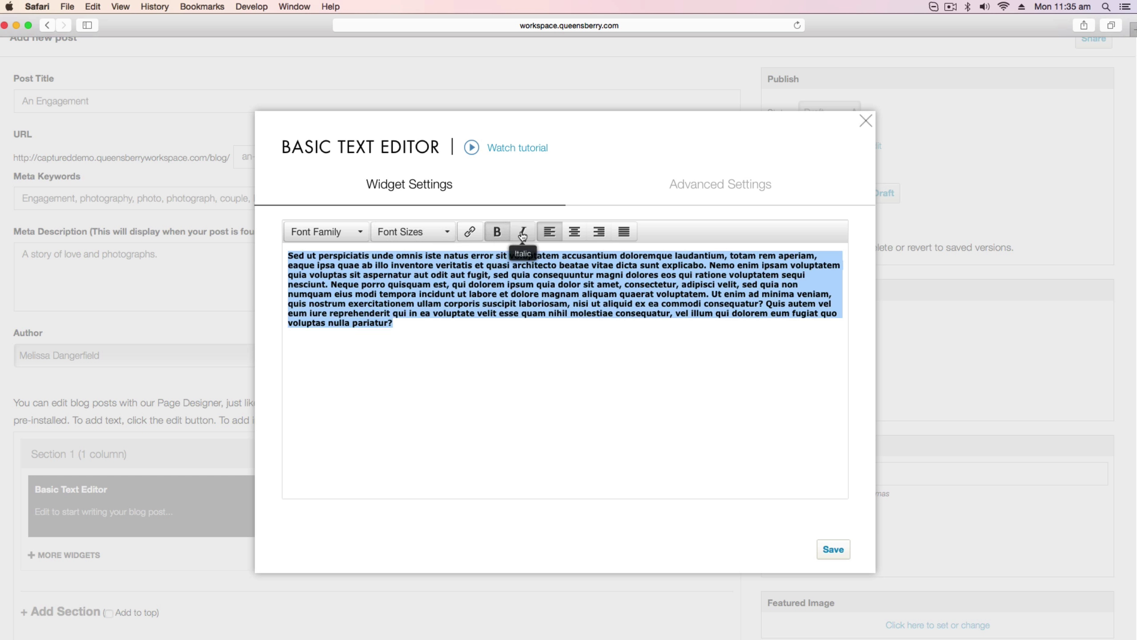
left_click(497, 231)
left_click(575, 231)
left_click(599, 232)
left_click(624, 231)
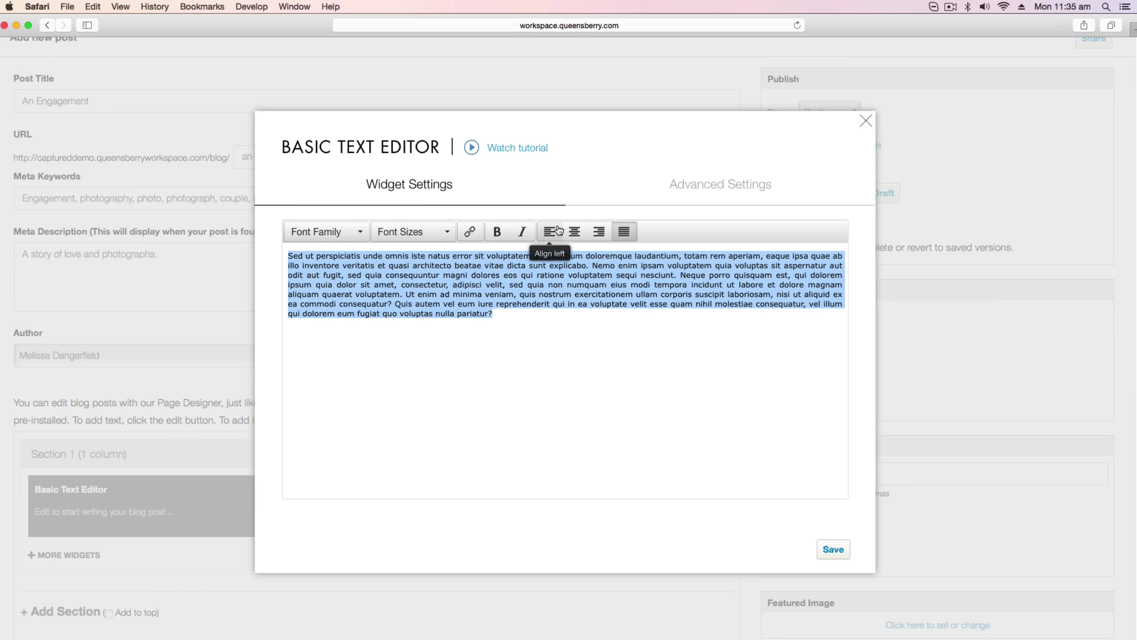
Left-align the placeholder paragraph and save the text widget.
left_click(551, 231)
left_click(832, 549)
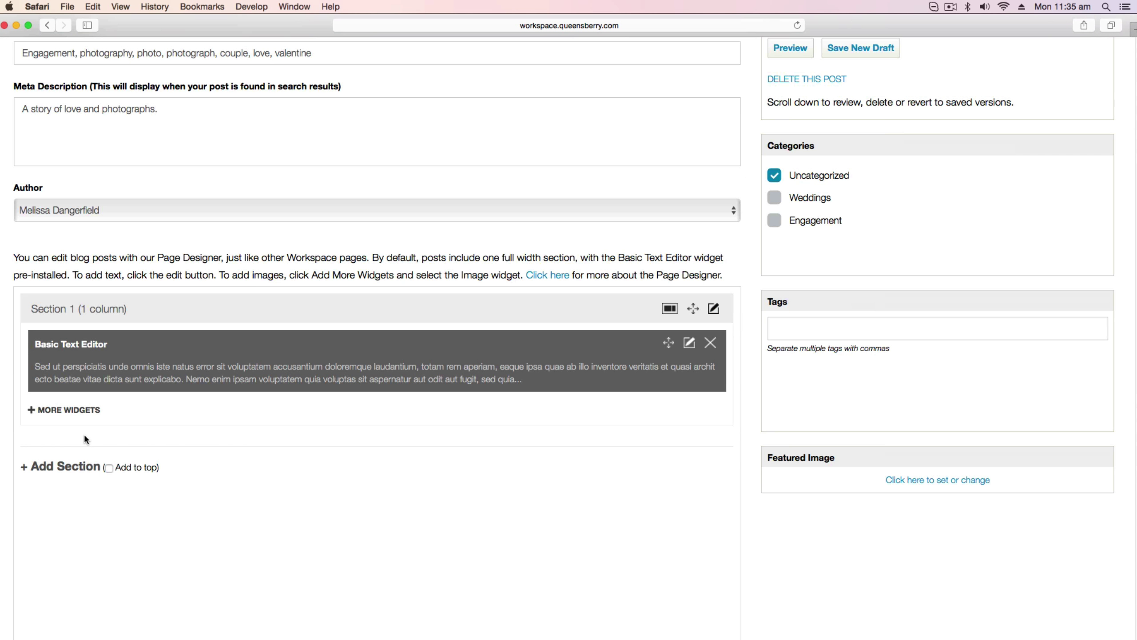
Try adding a Video widget below the text in Section 1.
left_click(54, 410)
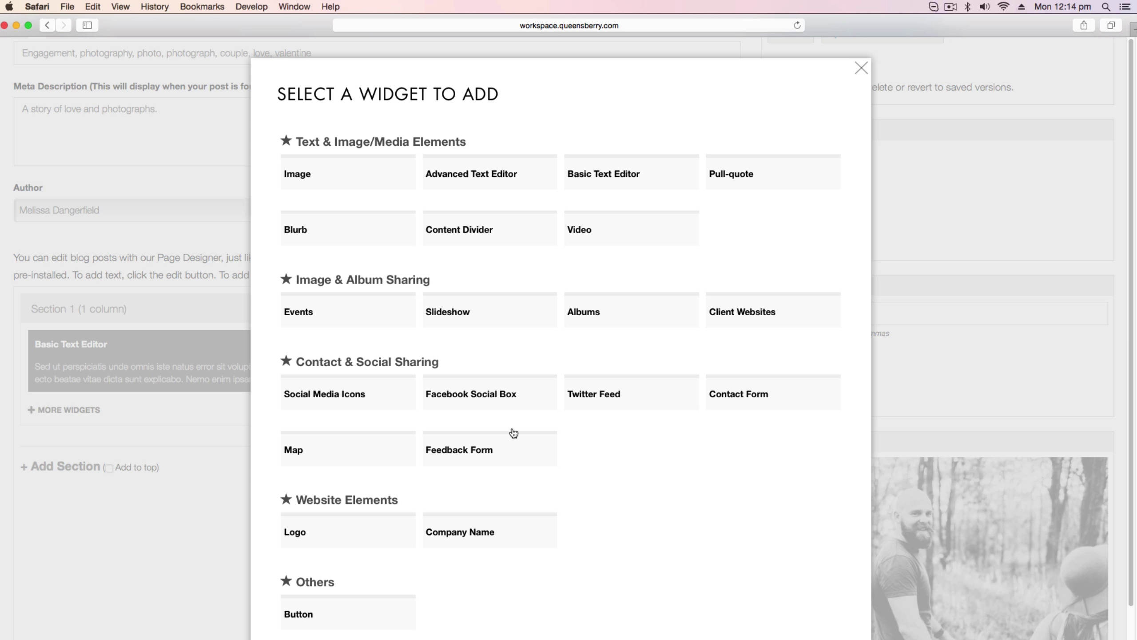
left_click(605, 231)
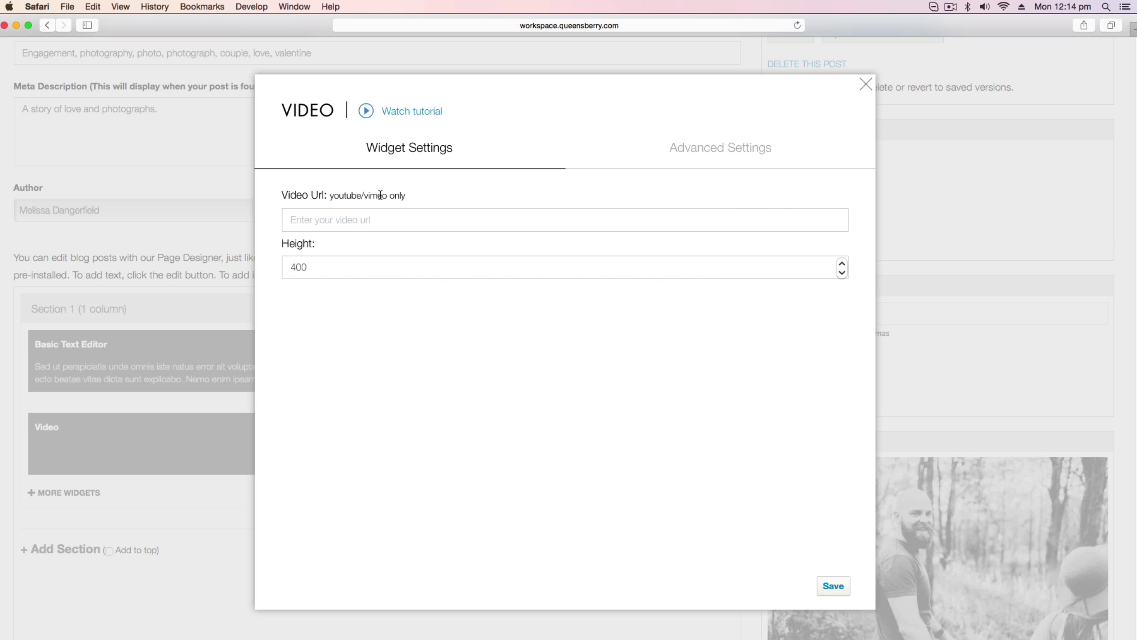
left_click(384, 230)
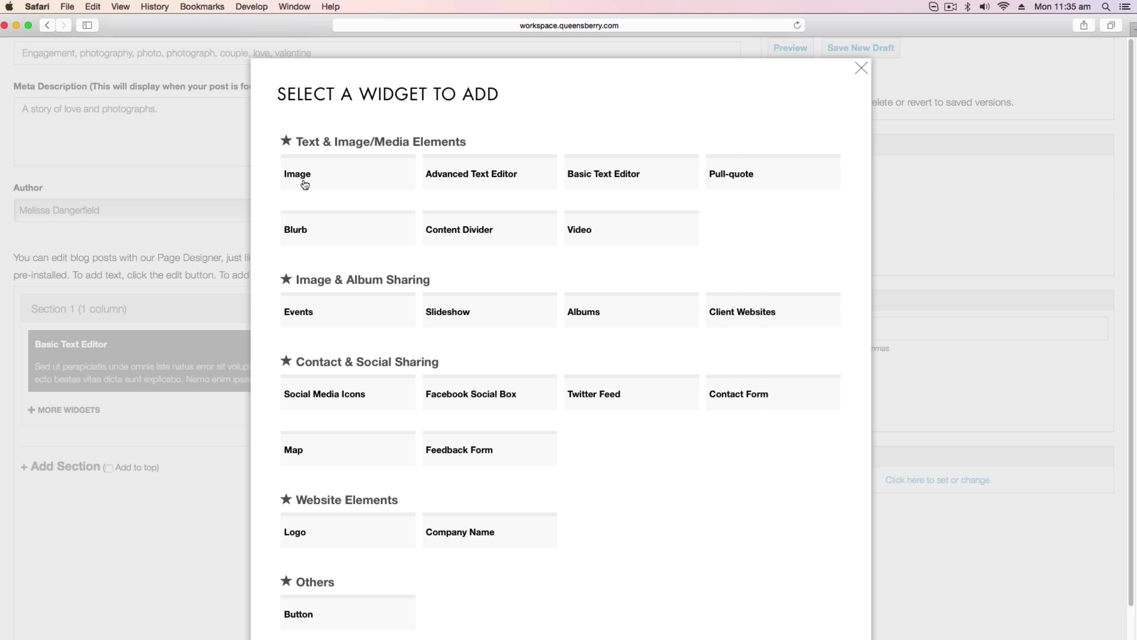
Add an Image widget to Section 1 using the black-and-white forest photo from the Media Library, and save it.
left_click(347, 174)
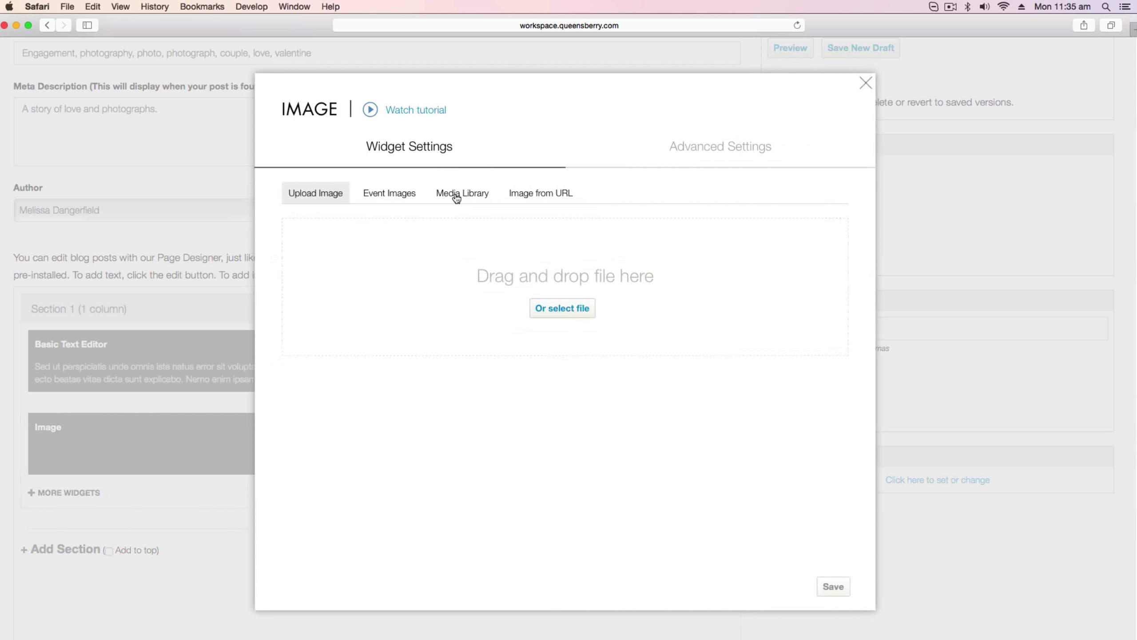
left_click(456, 198)
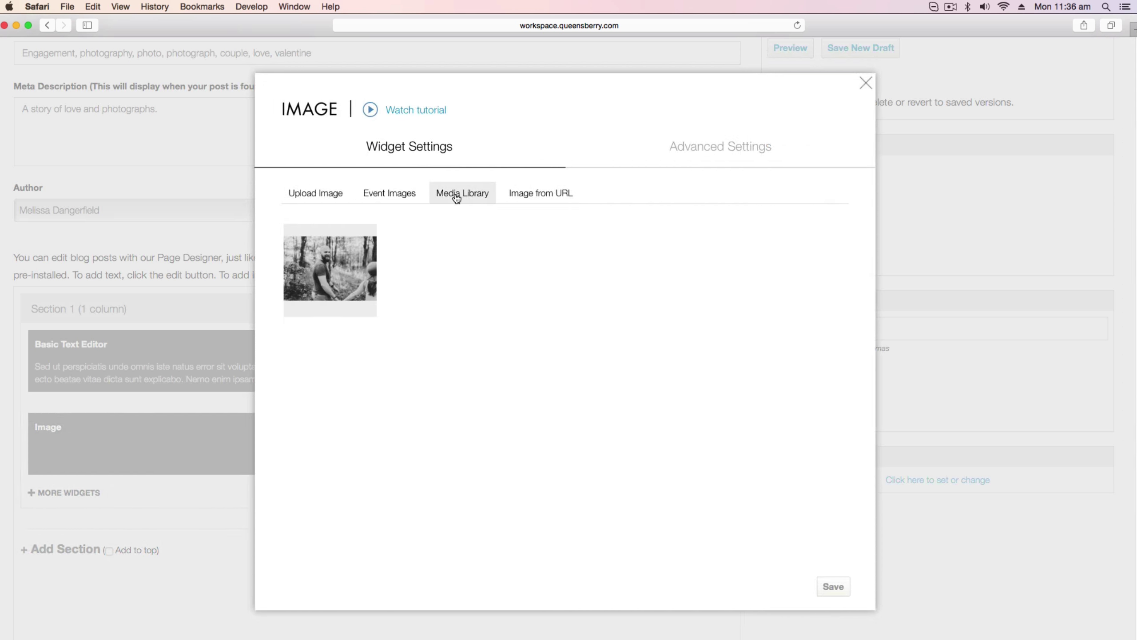
left_click(348, 273)
left_click(832, 588)
Add a second one-column section and move the Image widget from Section 1 into it.
left_click(52, 378)
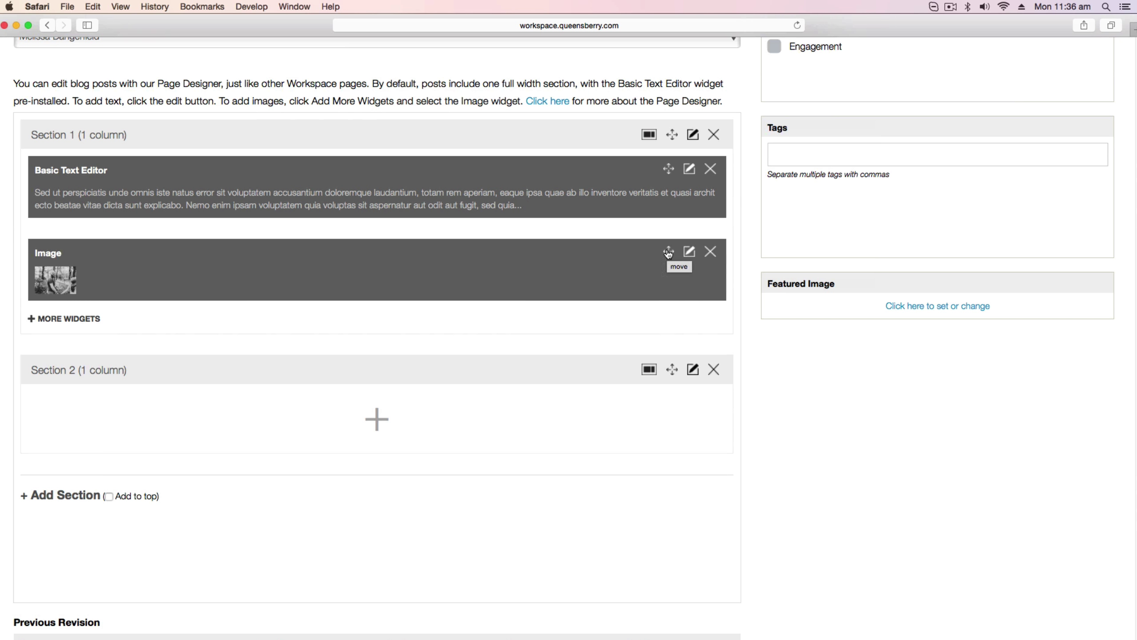
left_click_drag(668, 253, 550, 345)
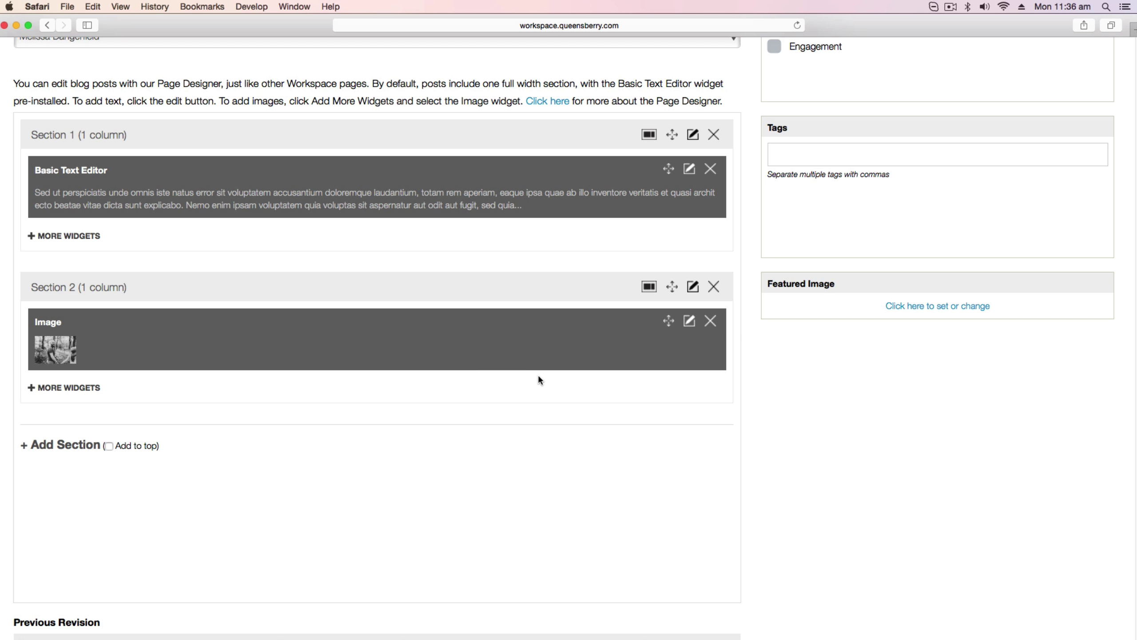
Add a third section with a Basic Text Editor widget containing the "Sed ut perspiciatis unde omnis" paragraph, and save the widget.
scroll(376, 336, "up", 3)
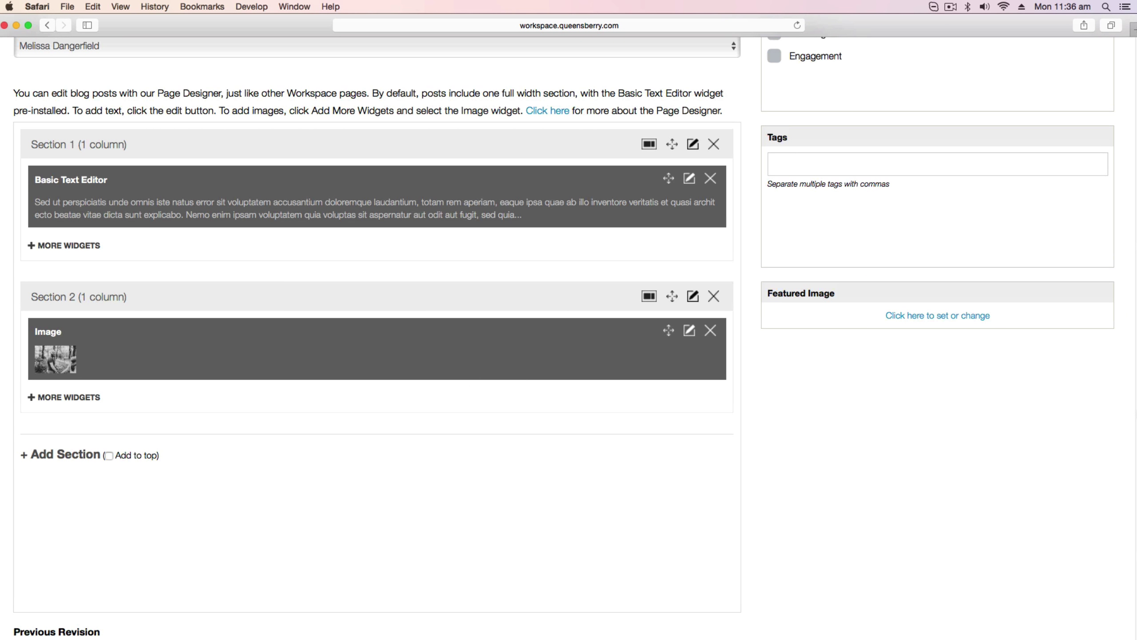
scroll(376, 336, "up", 1)
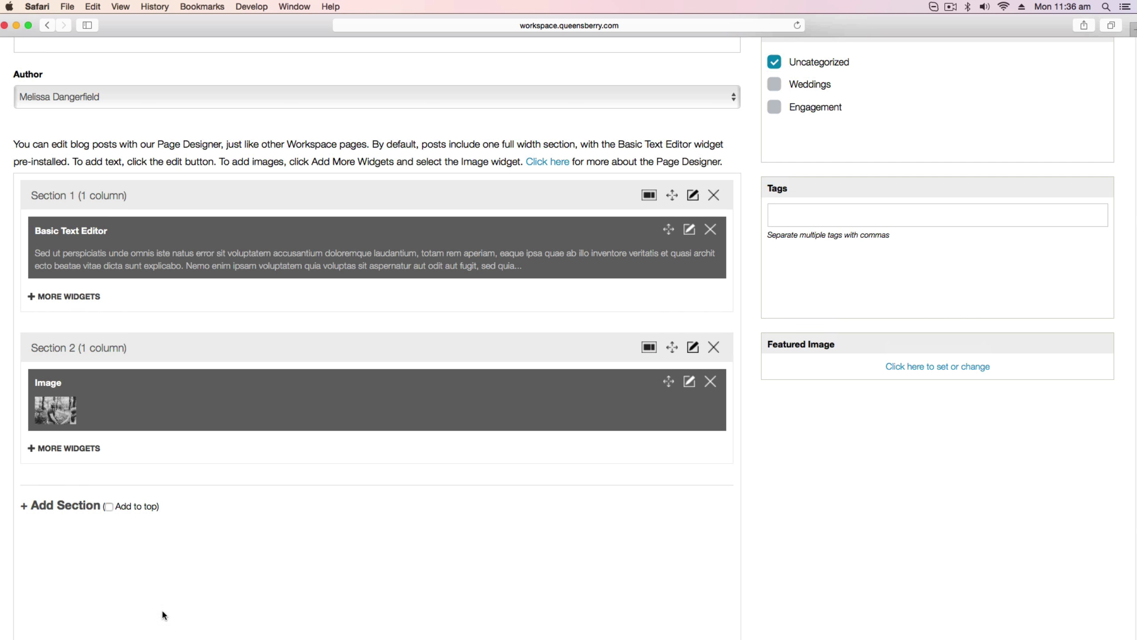
left_click(66, 506)
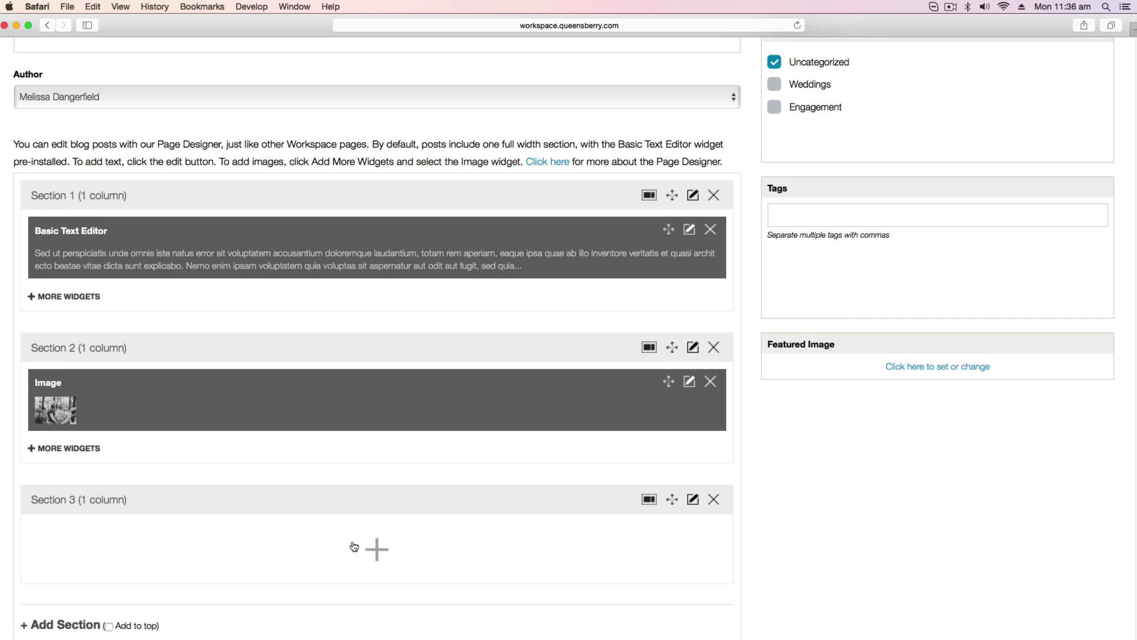
left_click(384, 553)
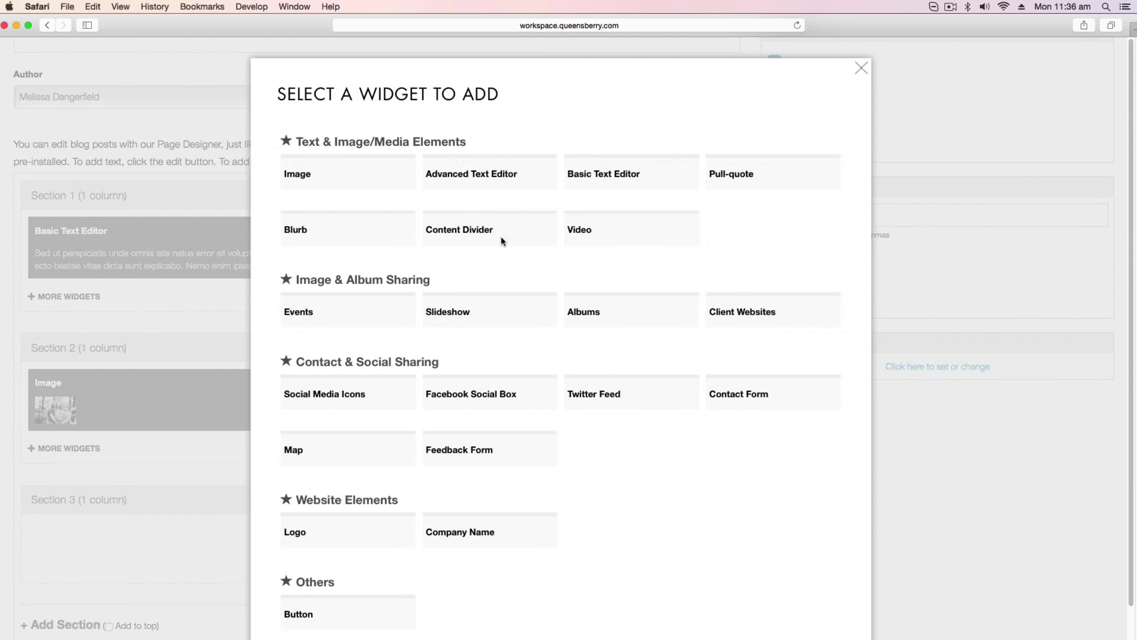
left_click(595, 179)
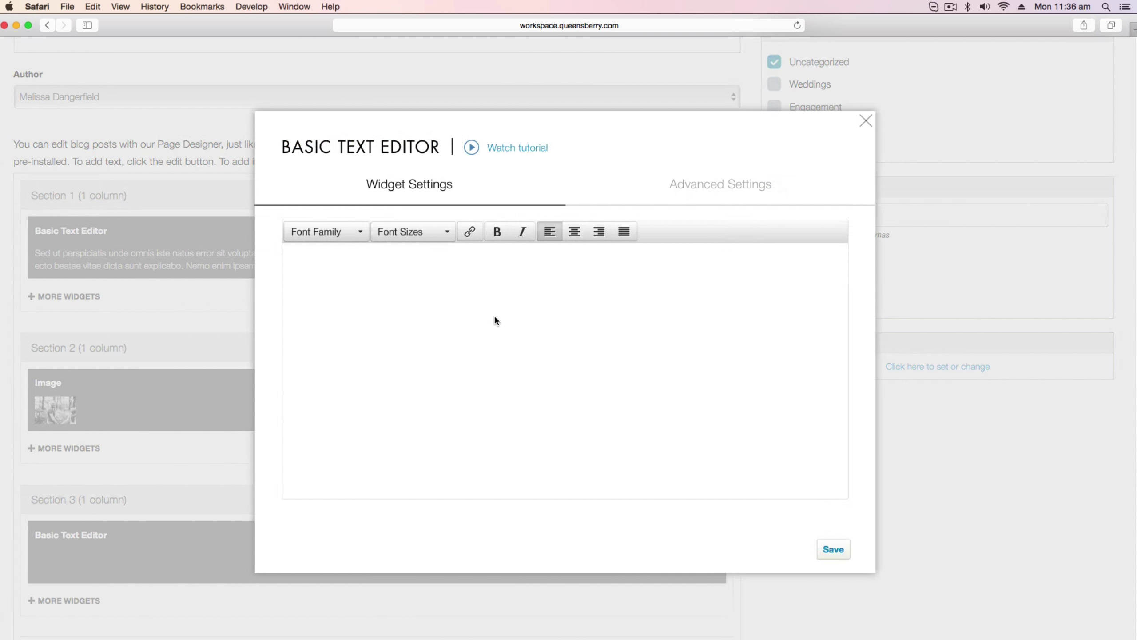
type("Sed ut perspiciatis unde omnis iste natus error sit voluptatem accusantium doloremque laudantium, totam rem aperiam, eaque ipsa quae ab illo inventore veritatis et quasi architecto beatae vitae dicta sunt explicabo. Nemo enim ipsam voluptatem quia voluptas sit aspernatur aut odit aut fugit, sed quia consequuntur magni dolores eos qui ratione voluptatem sequi nesciunt. Neque porro quisquam est, qui dolorem ipsum quia dolor sit amet, consectetur, adipisci velit, sed quia non numquam eius modi tempora incidunt ut labore et dolore magnam aliquam quaerat voluptatem. Ut enim ad minima veniam, quis nostrum exercitationem ullam corporis suscipit laboriosam, nisi ut aliquid ex ea commodi consequatur? Quis autem vel eum iure reprehenderit qui in ea voluptate velit esse quam nihil molestiae consequatur, vel illum qui dolorem eum fugiat quo voluptas nulla pariatur?")
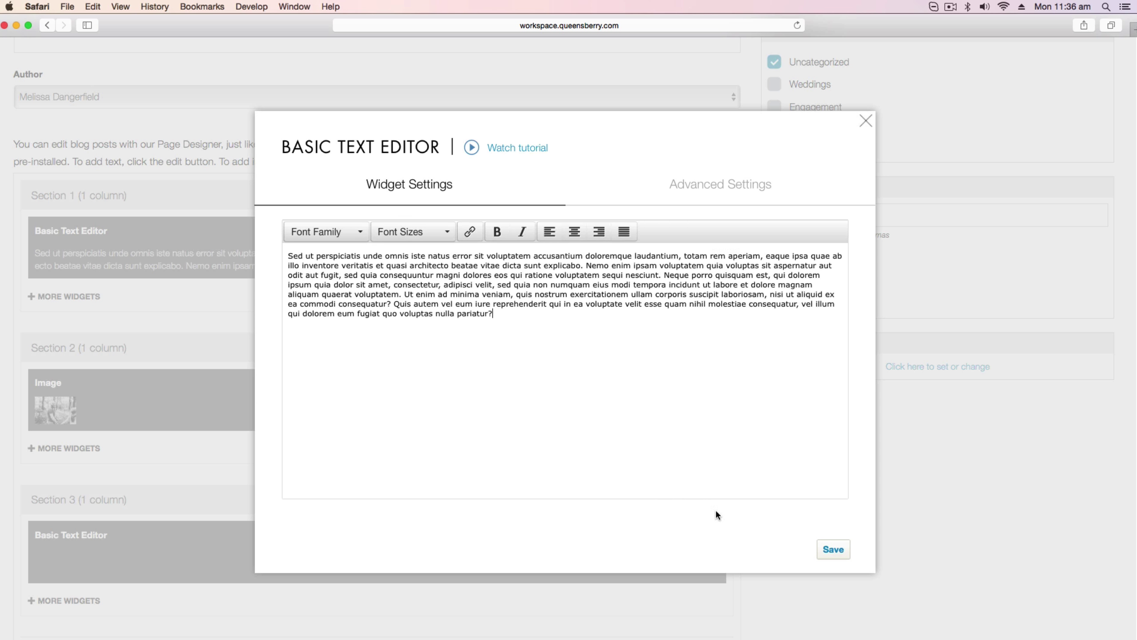
left_click(833, 549)
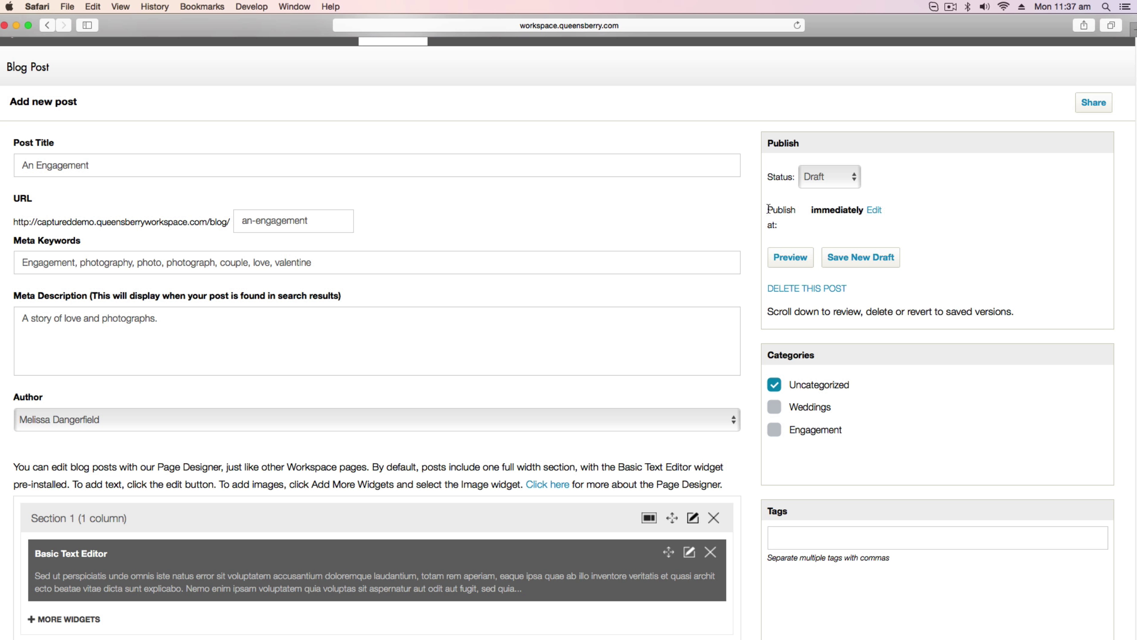
Schedule the post to be published on 2017-02-15 at 11:37:15.
left_click(874, 211)
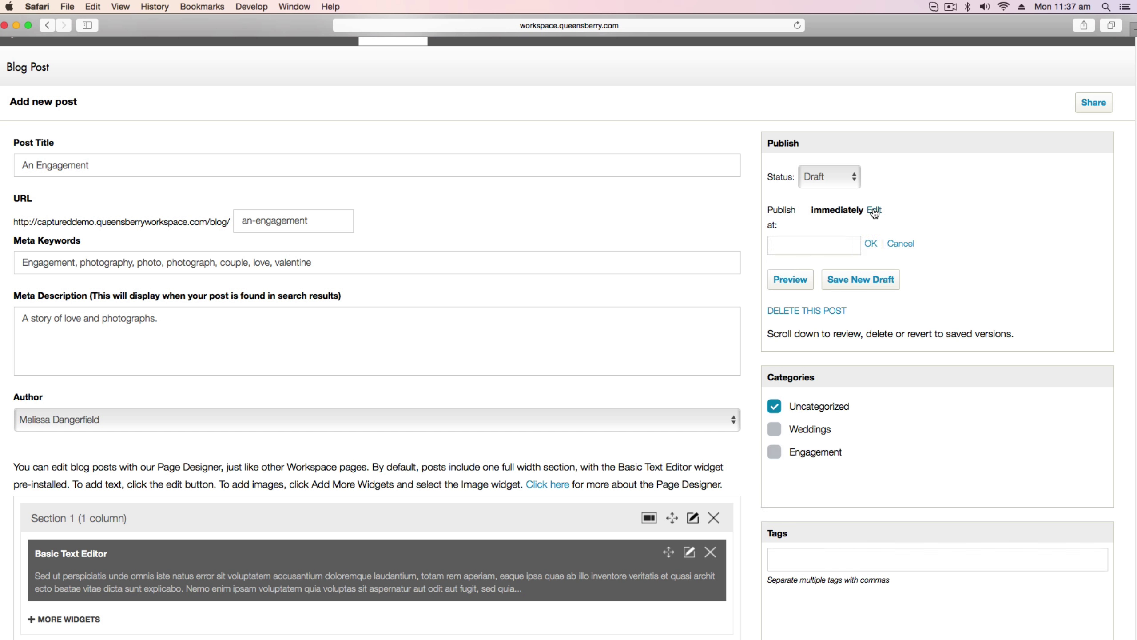
left_click(840, 247)
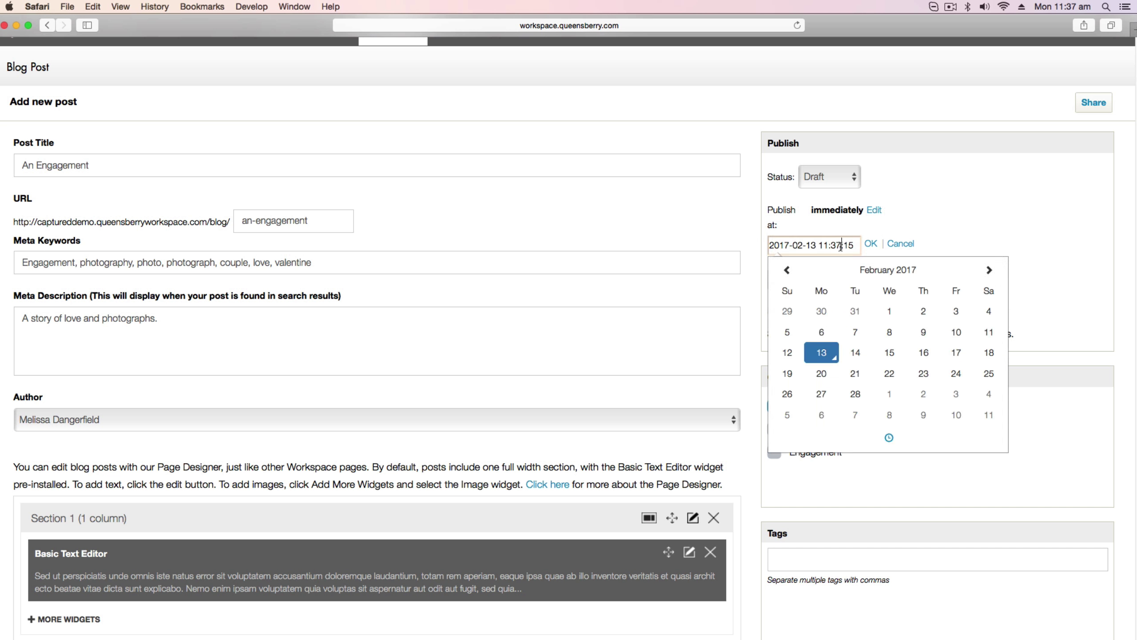
left_click(891, 354)
left_click(870, 244)
Save the post as a new draft and review its preview page, returning to the post editor.
scroll(899, 288, "down", 1)
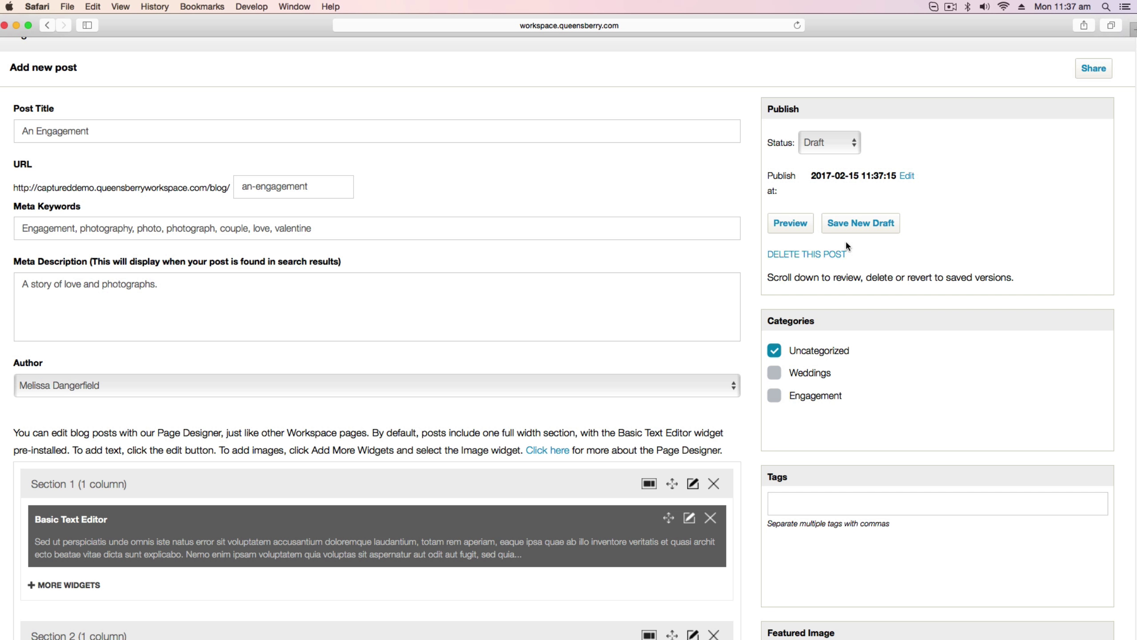
left_click(861, 221)
left_click(791, 224)
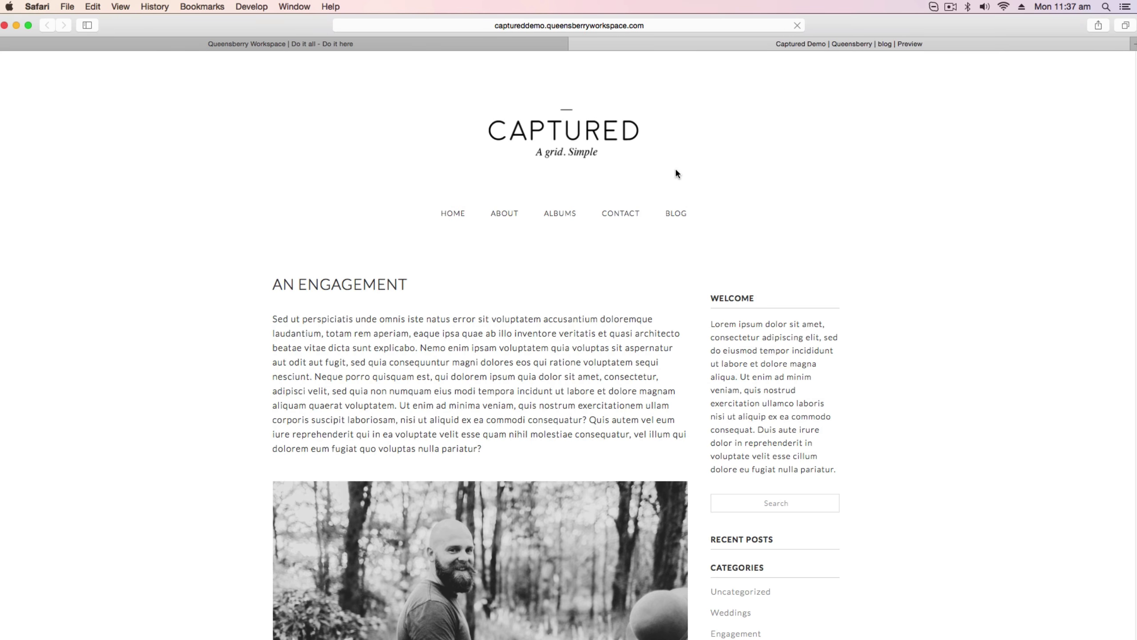
scroll(675, 173, "down", 15)
left_click(575, 44)
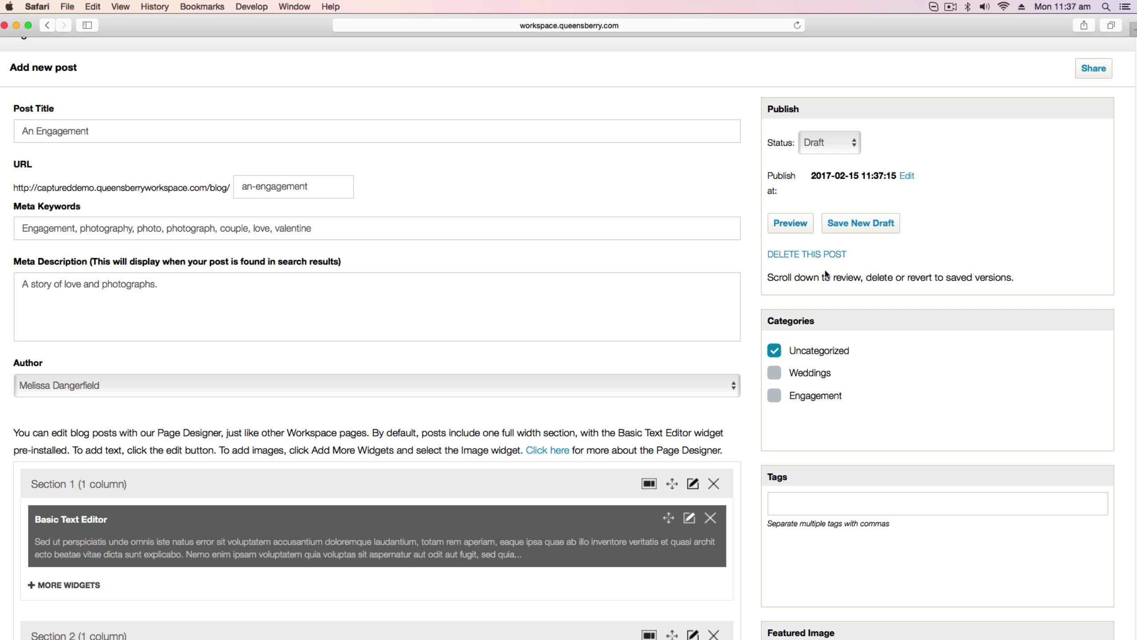
Assign the post to the Engagement category only and tag it with the couple's first names and "Valentine".
scroll(891, 277, "down", 5)
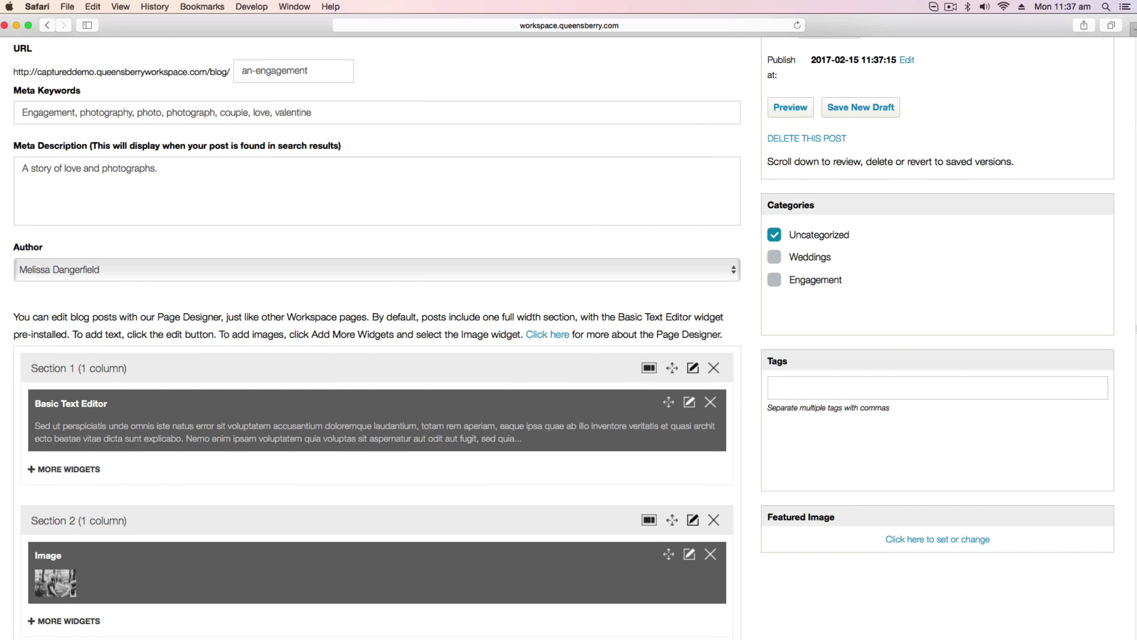
left_click(774, 279)
left_click(824, 386)
type("Anique, Chris, Valentine")
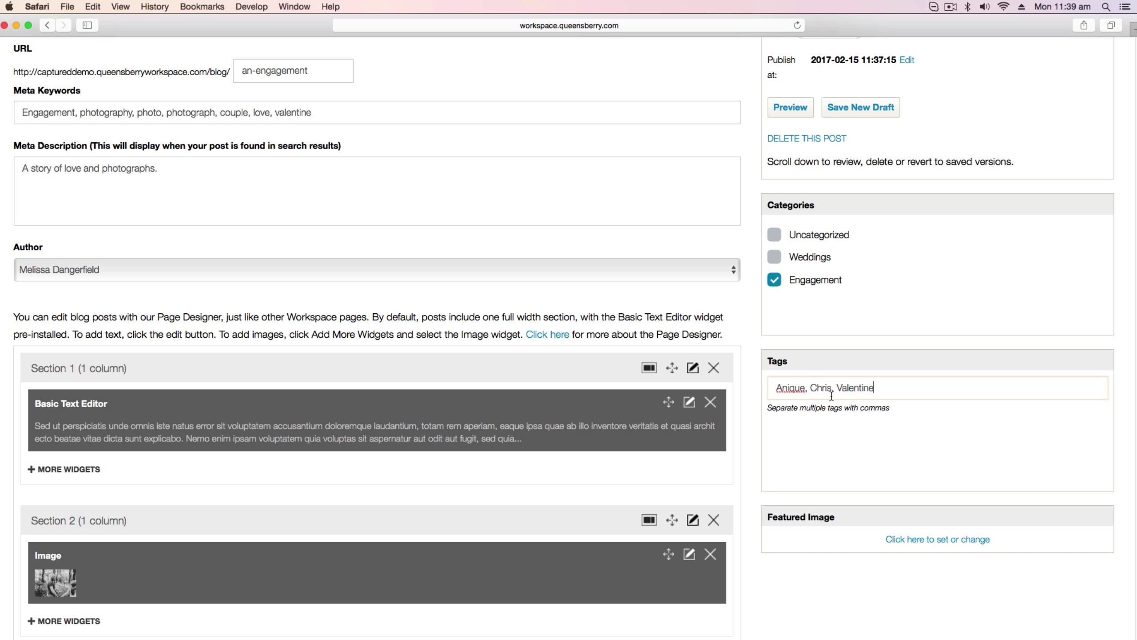
scroll(962, 504, "down", 3)
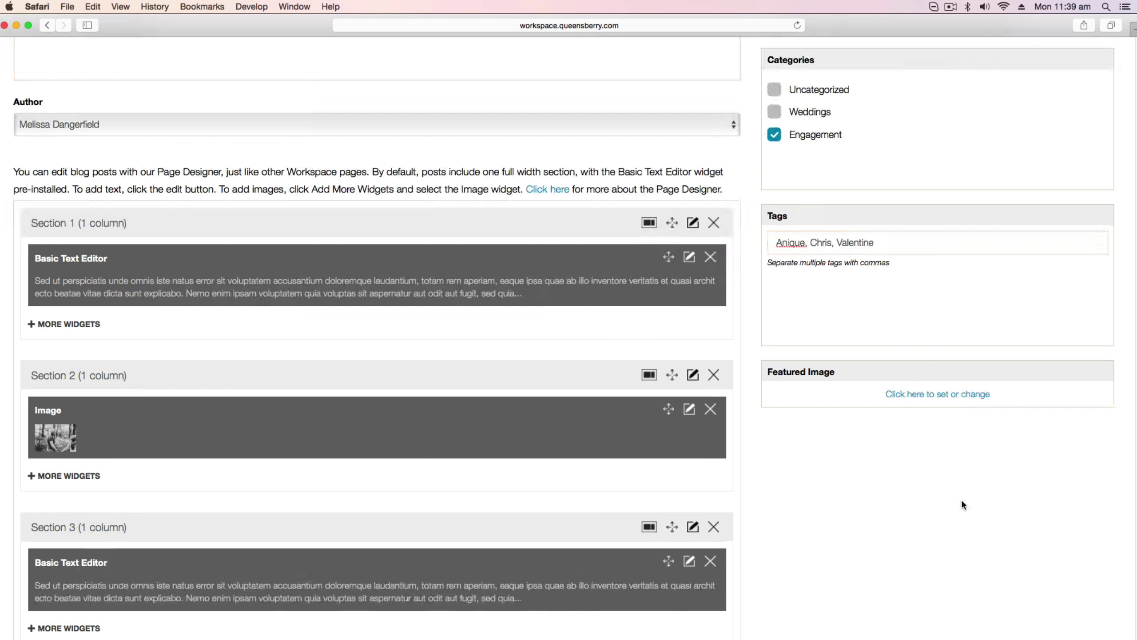
Set the black-and-white forest photo of the couple from the Media Library as the post's featured image.
left_click(922, 394)
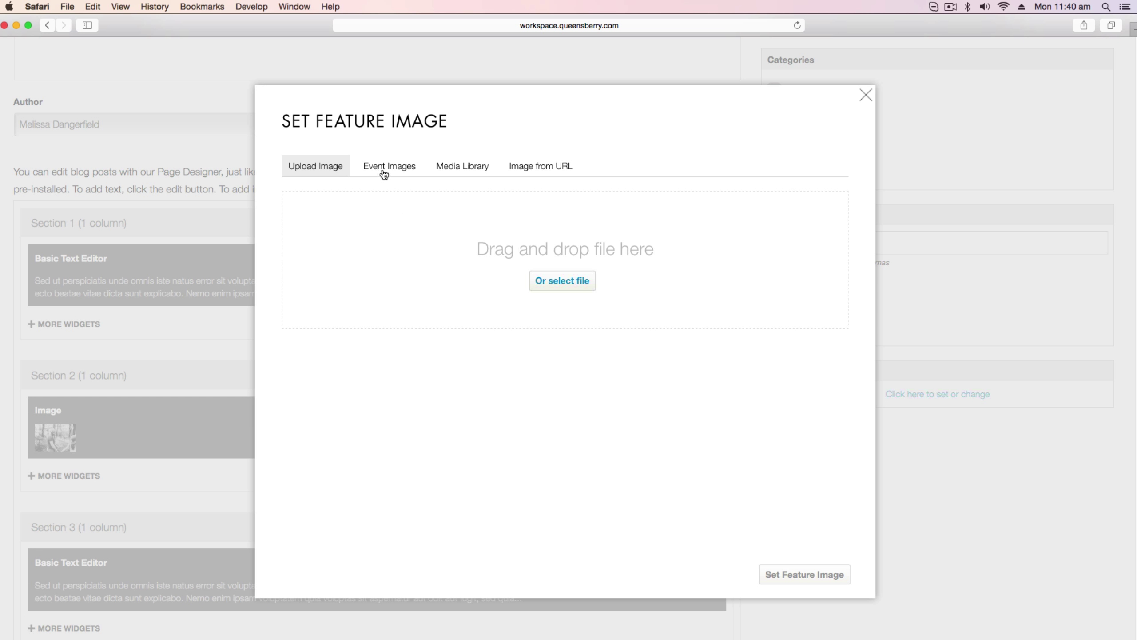
left_click(450, 170)
left_click(306, 254)
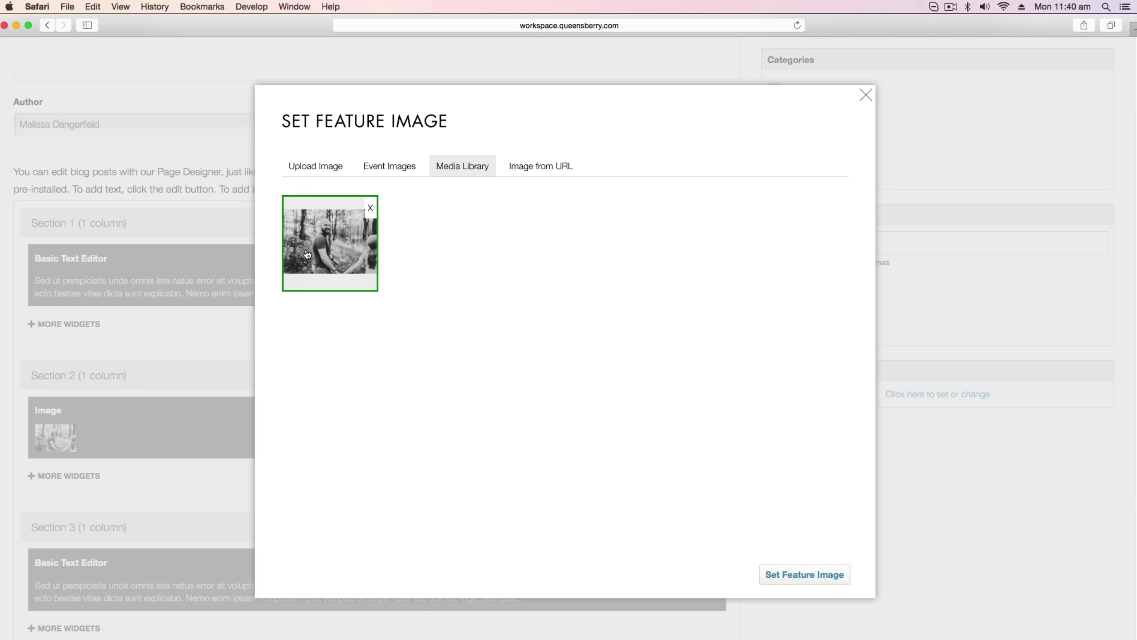
left_click(796, 577)
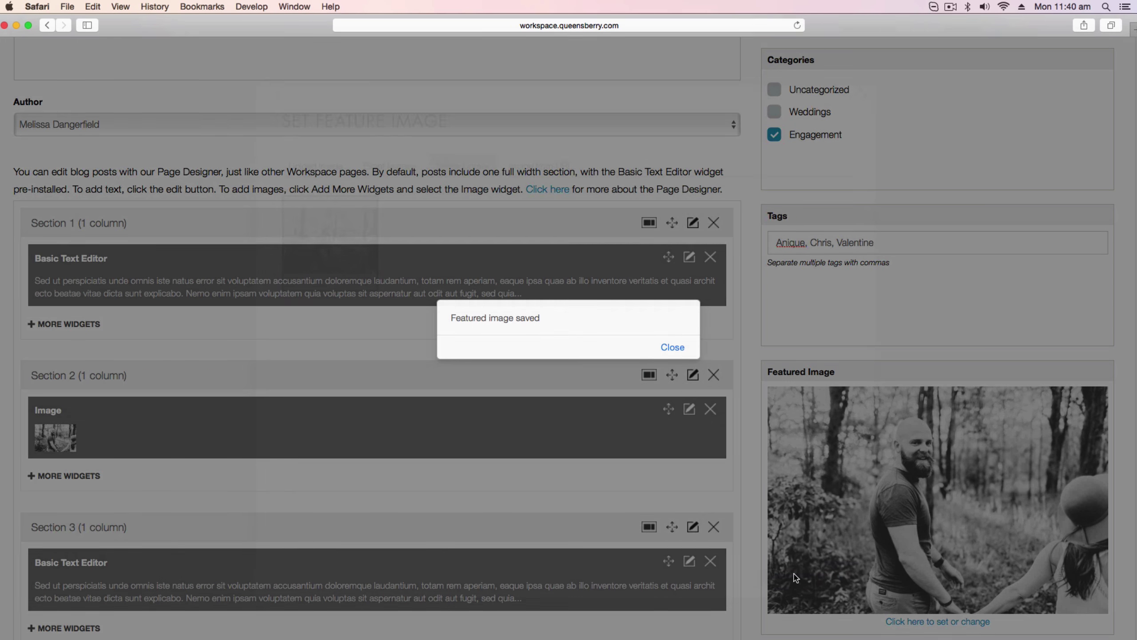
left_click(671, 347)
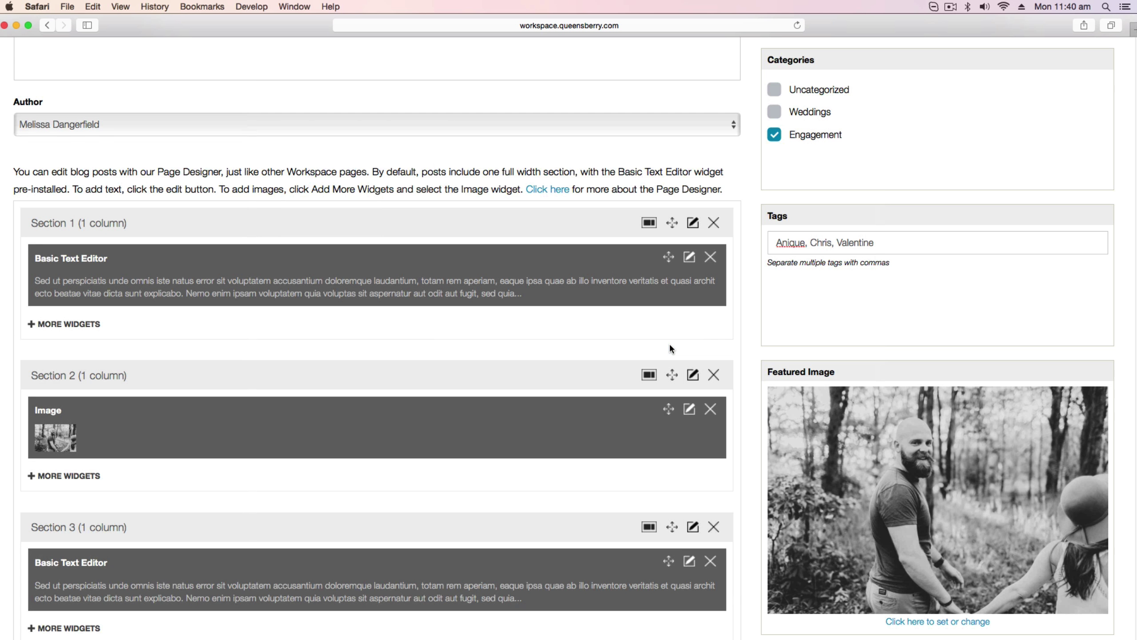
Preview the post, review its text, image, tags, category and comment form, and return to the post editor.
scroll(739, 483, "down", 3)
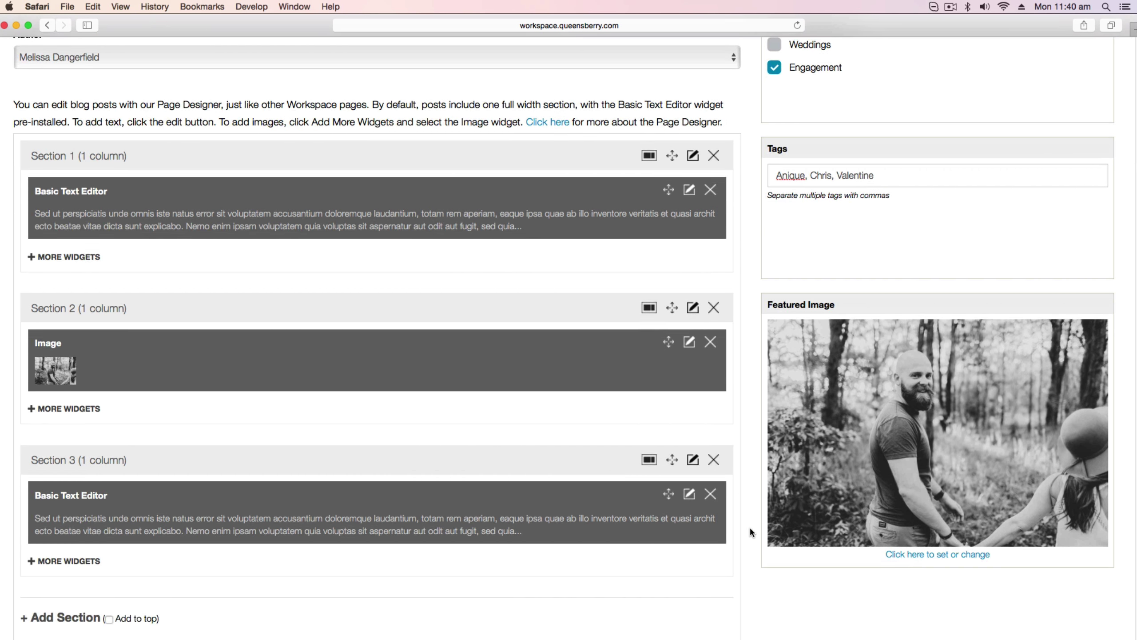
scroll(750, 527, "down", 10)
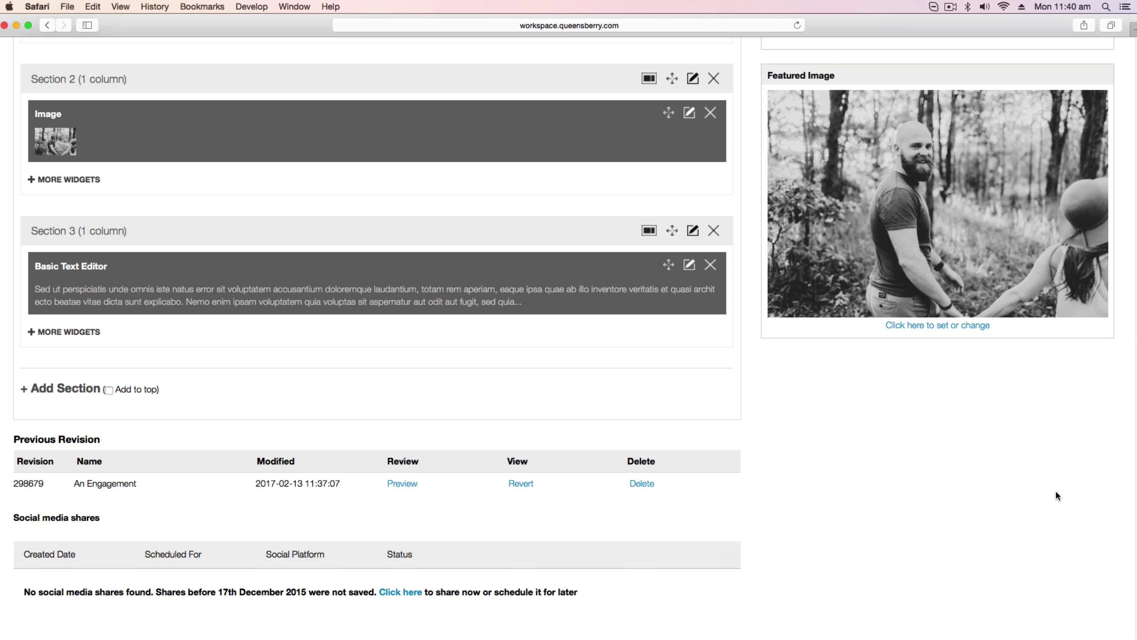
scroll(940, 367, "up", 20)
left_click(790, 243)
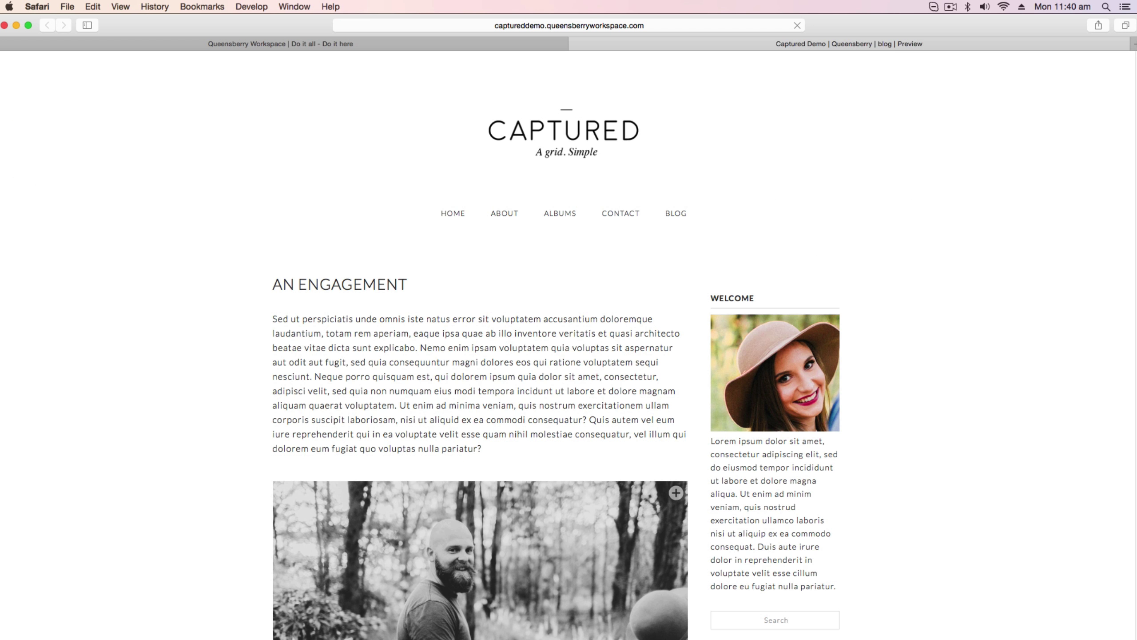
scroll(1131, 255, "down", 7)
scroll(1132, 255, "down", 8)
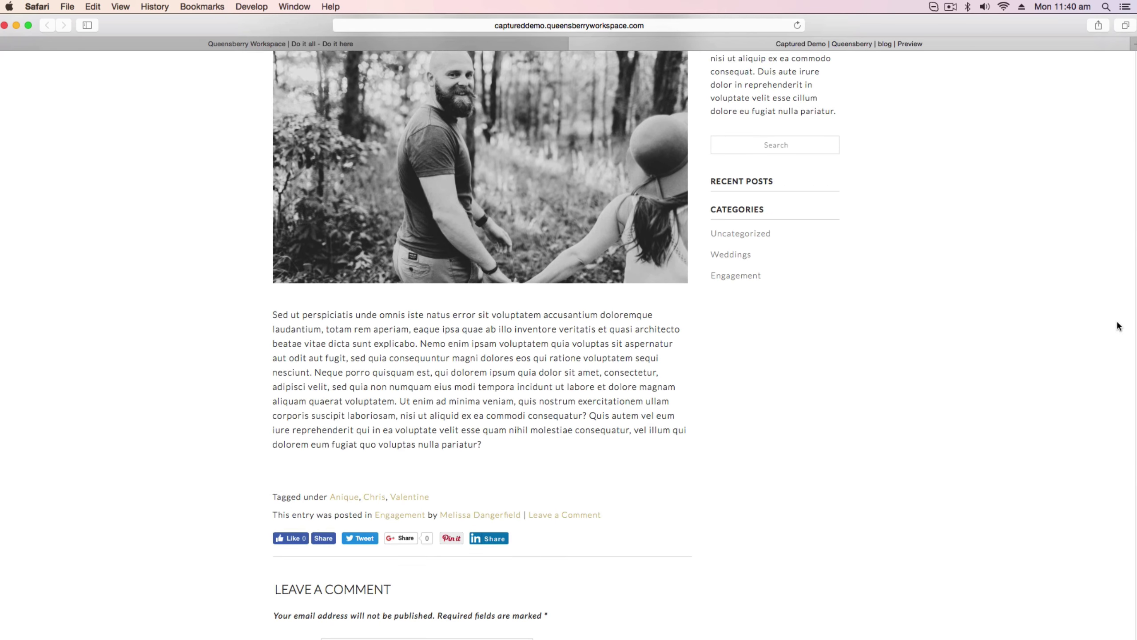
scroll(1107, 359, "up", 8)
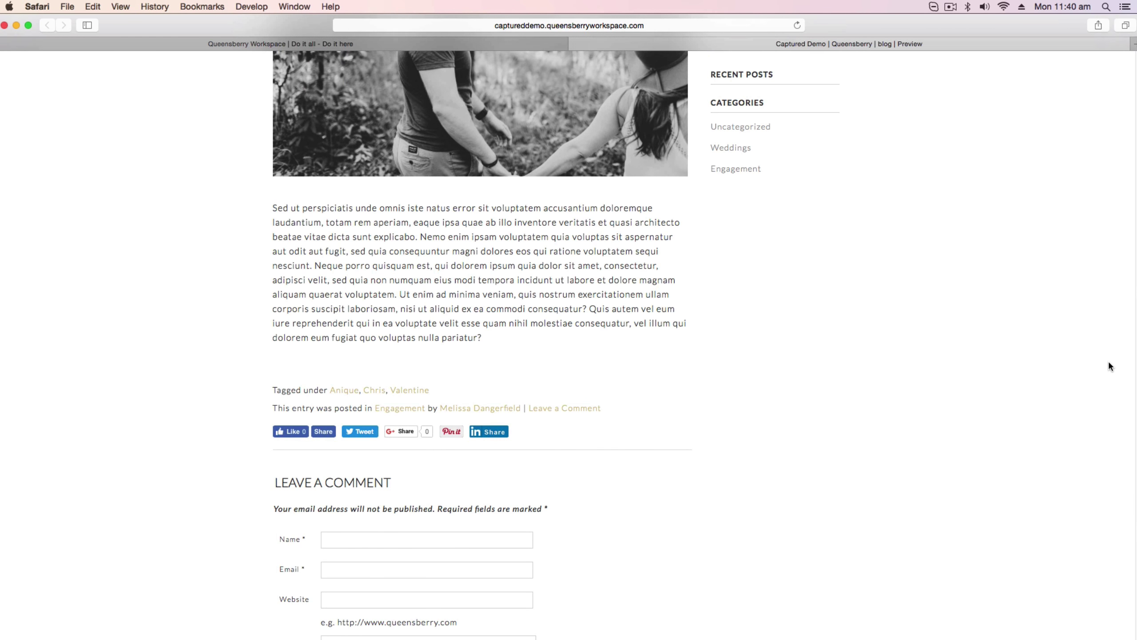
scroll(568, 345, "down", 8)
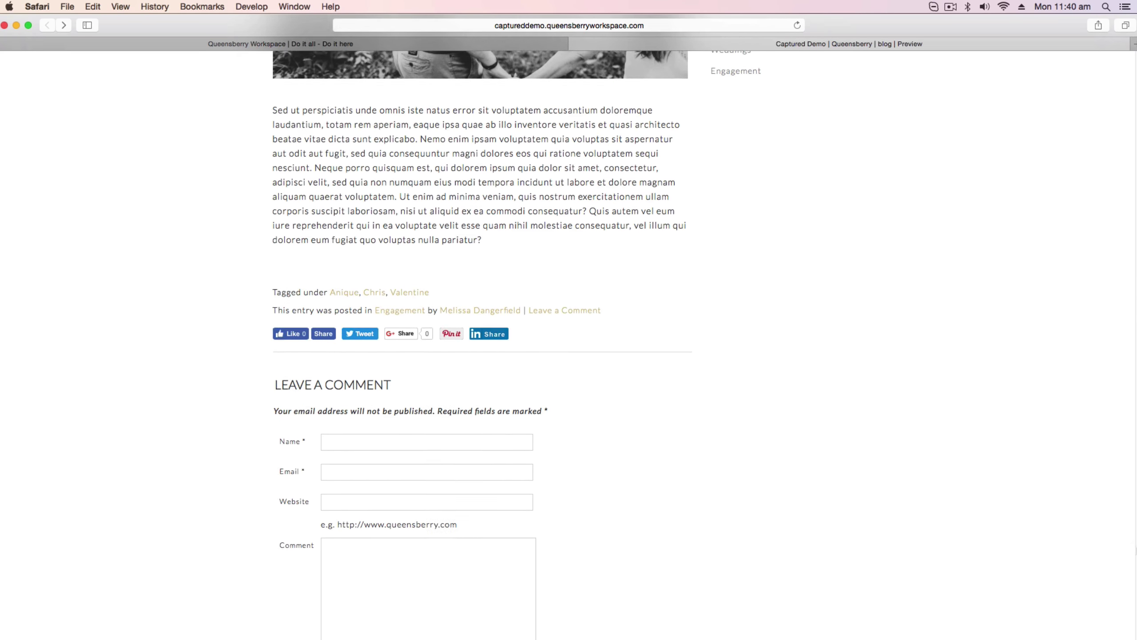
scroll(389, 600, "up", 5)
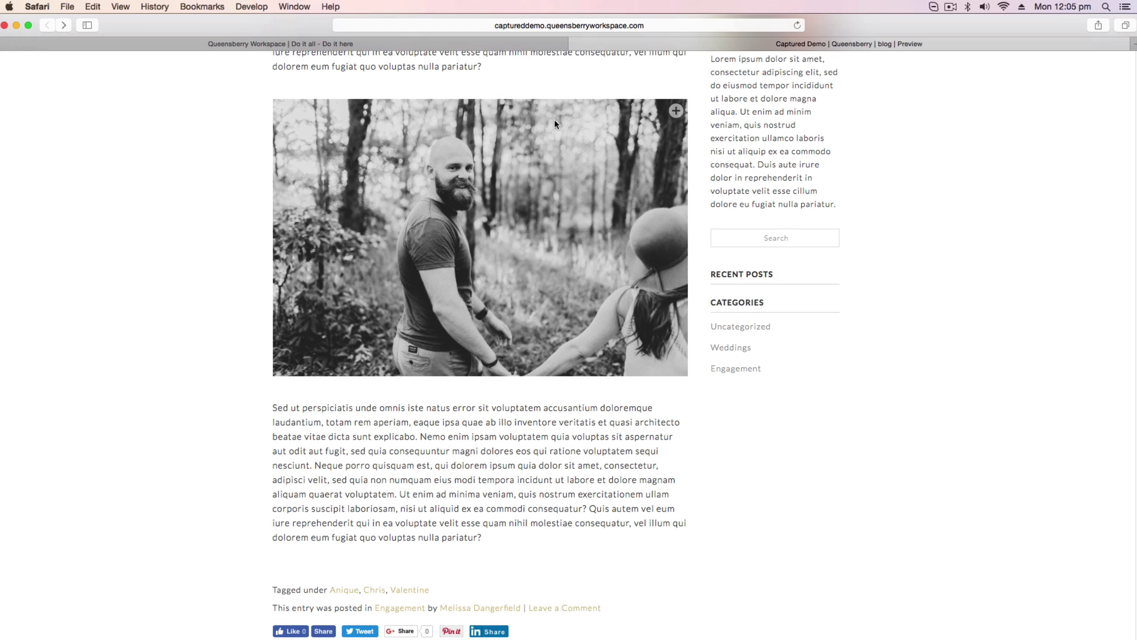
left_click(575, 44)
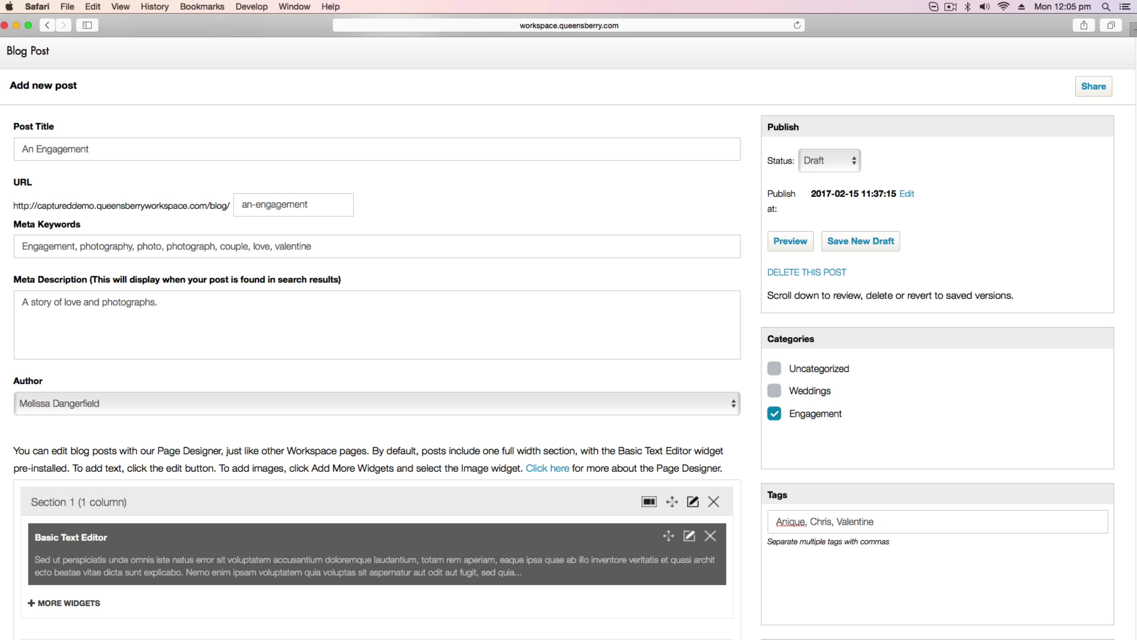
Save the post as a new draft and check the Previous Revision list below the sections.
scroll(569, 314, "down", 15)
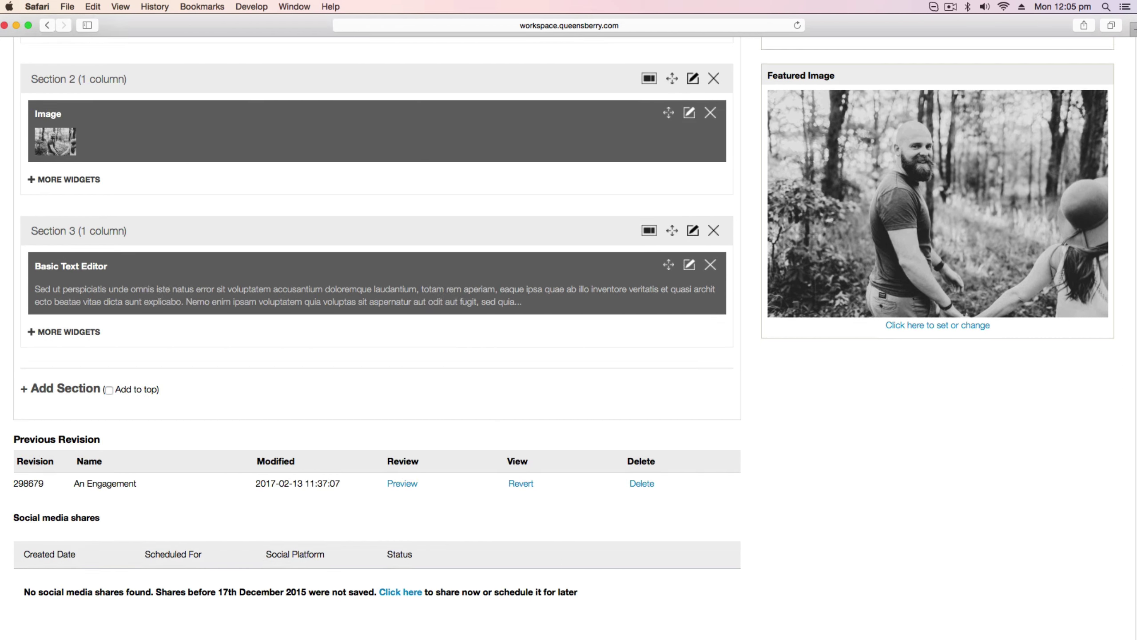
scroll(777, 329, "up", 15)
left_click(853, 278)
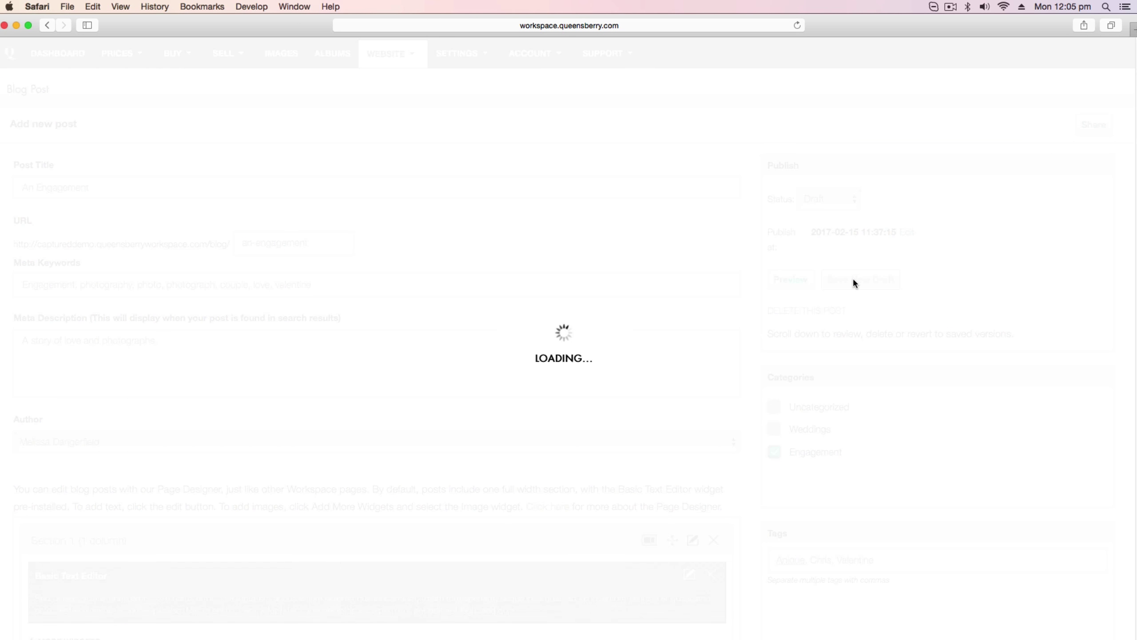
scroll(200, 518, "down", 15)
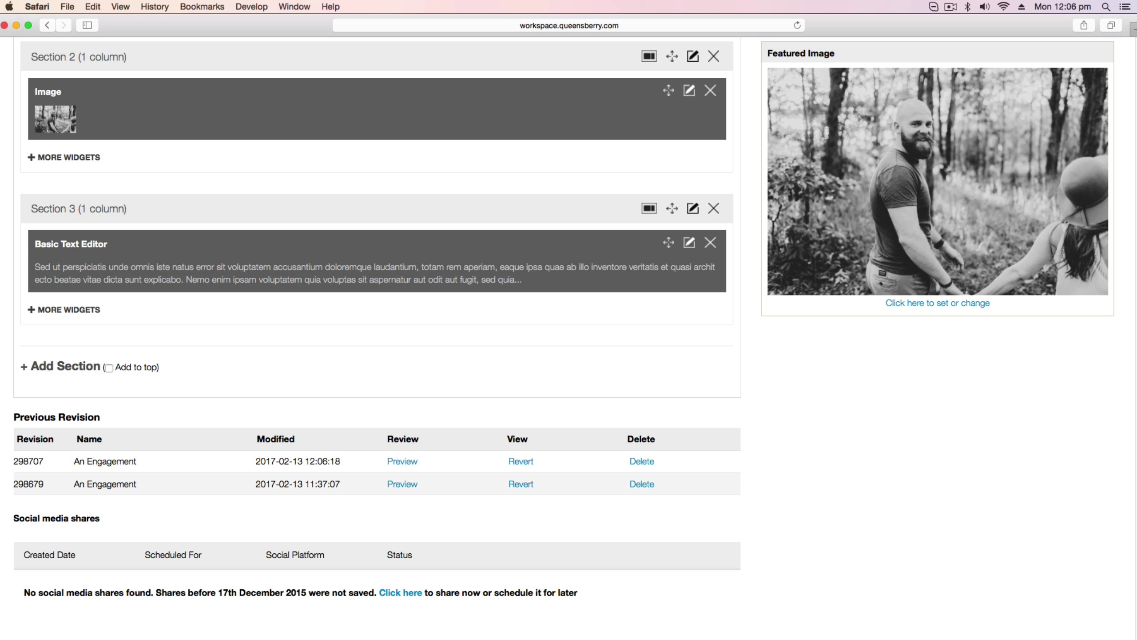
Change the post's status from Draft to Published.
scroll(658, 507, "up", 15)
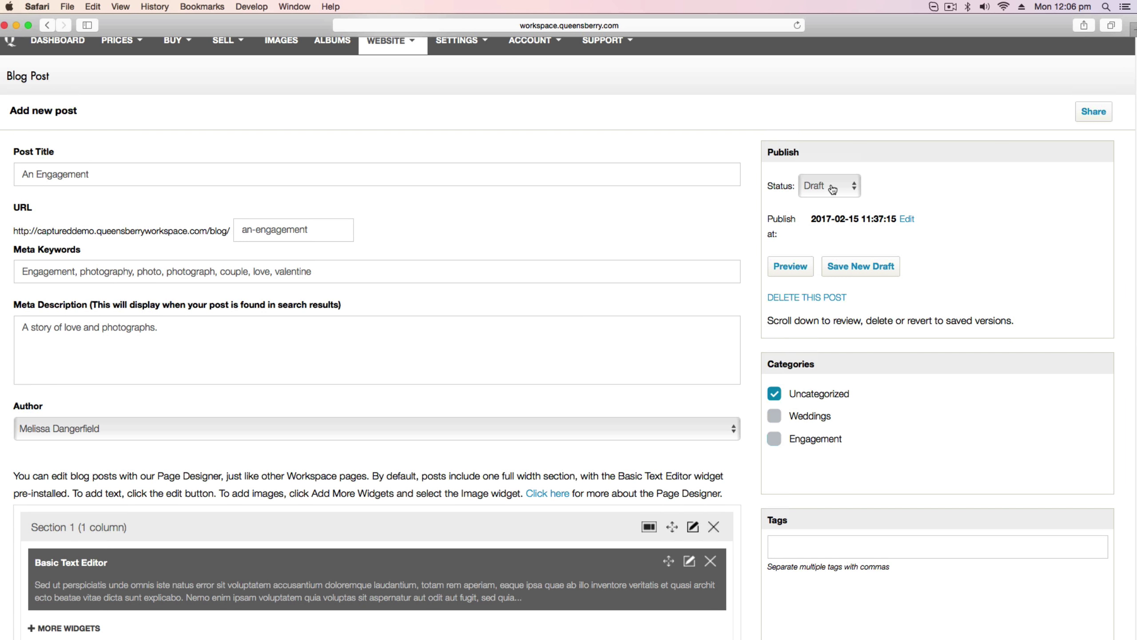
left_click(826, 190)
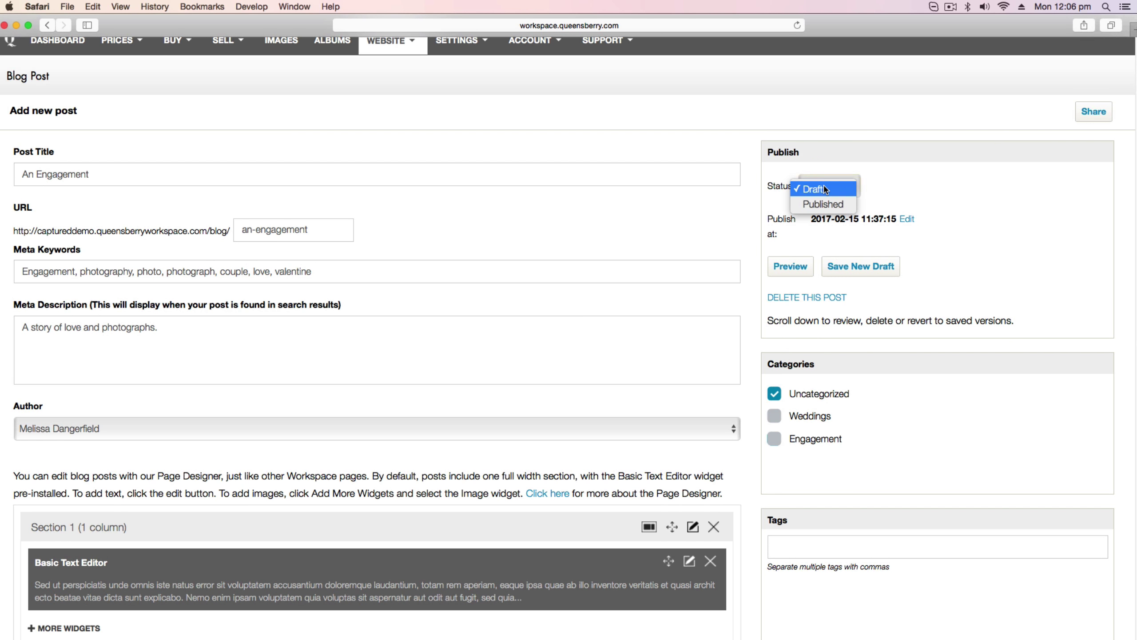
left_click(826, 204)
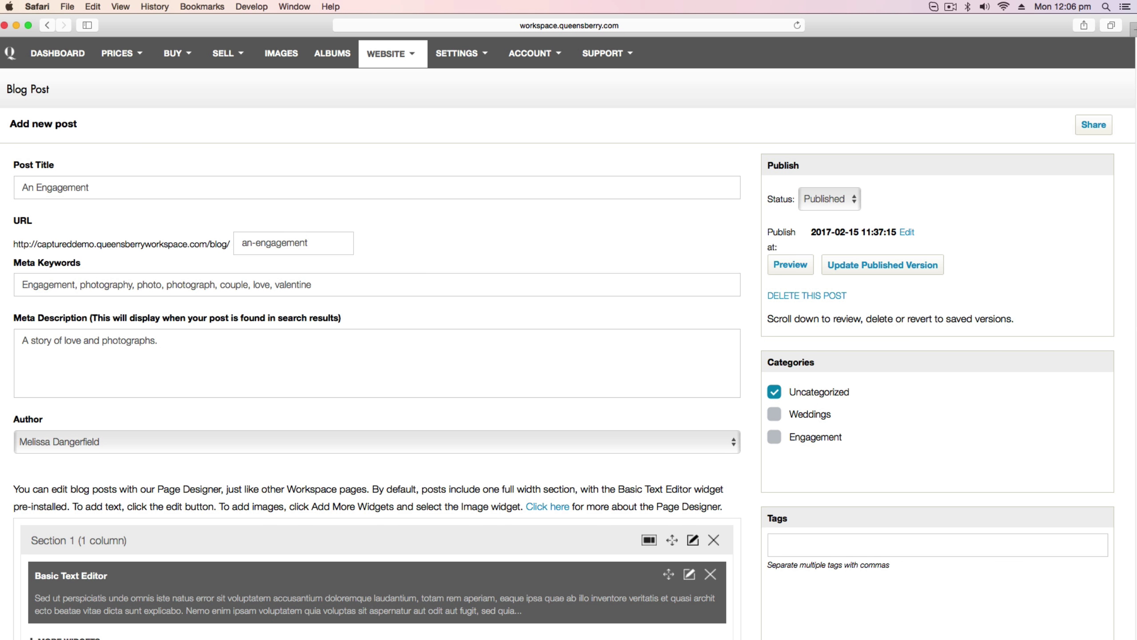
scroll(567, 336, "down", 3)
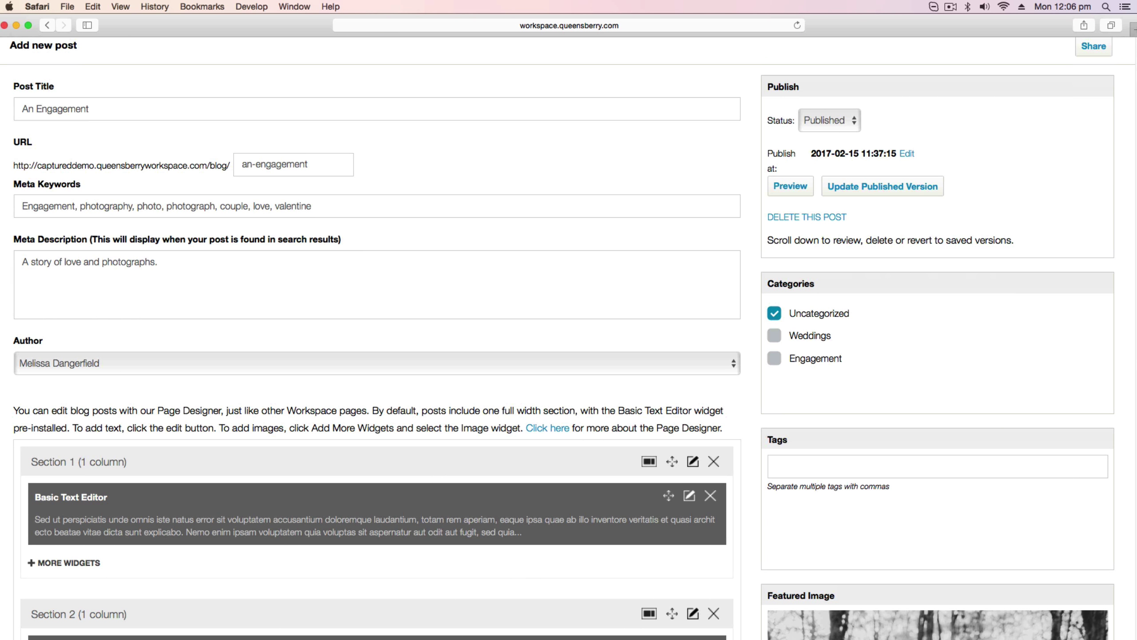
scroll(568, 336, "up", 1)
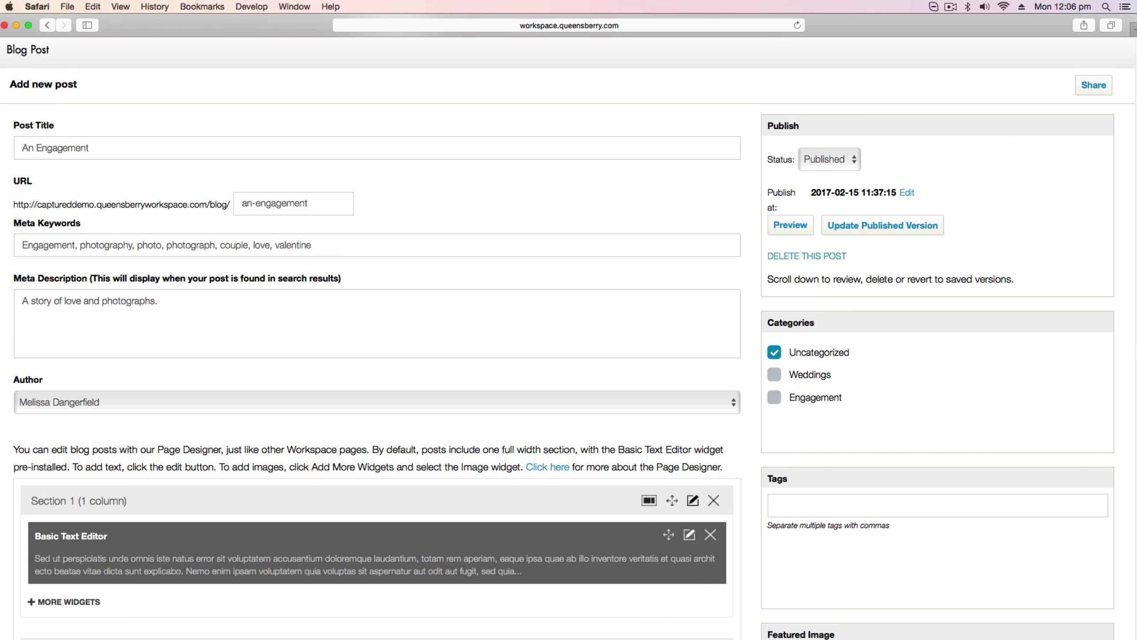